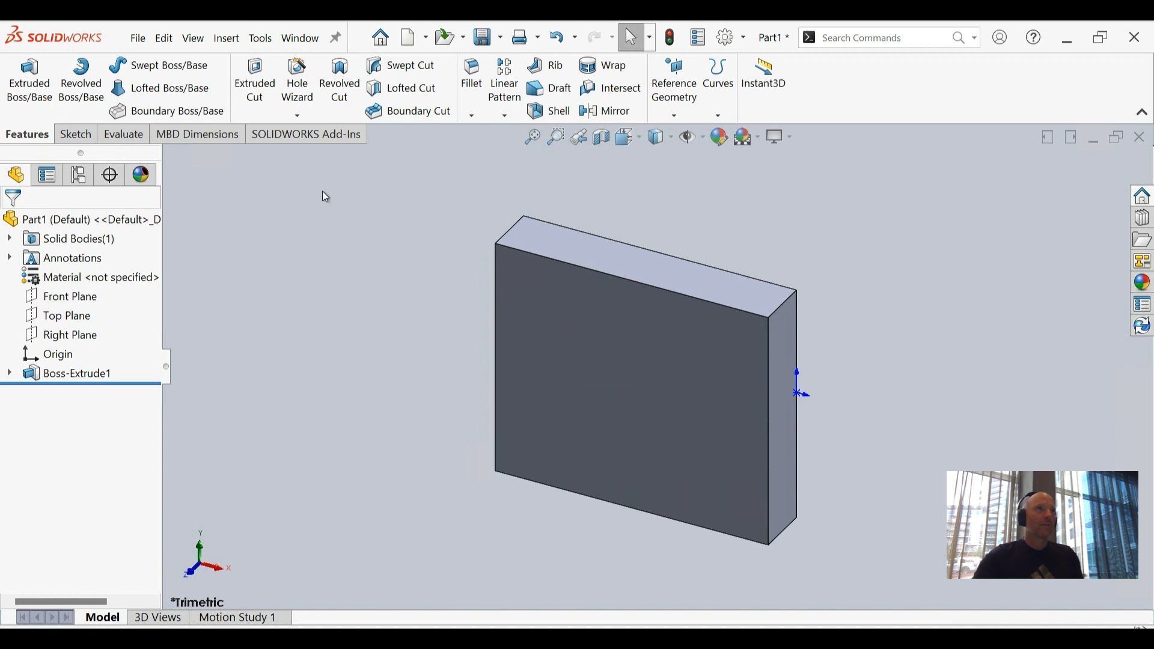
- Fillet the short upper corner edge nearest the origin with a 10 mm radius
click(481, 83)
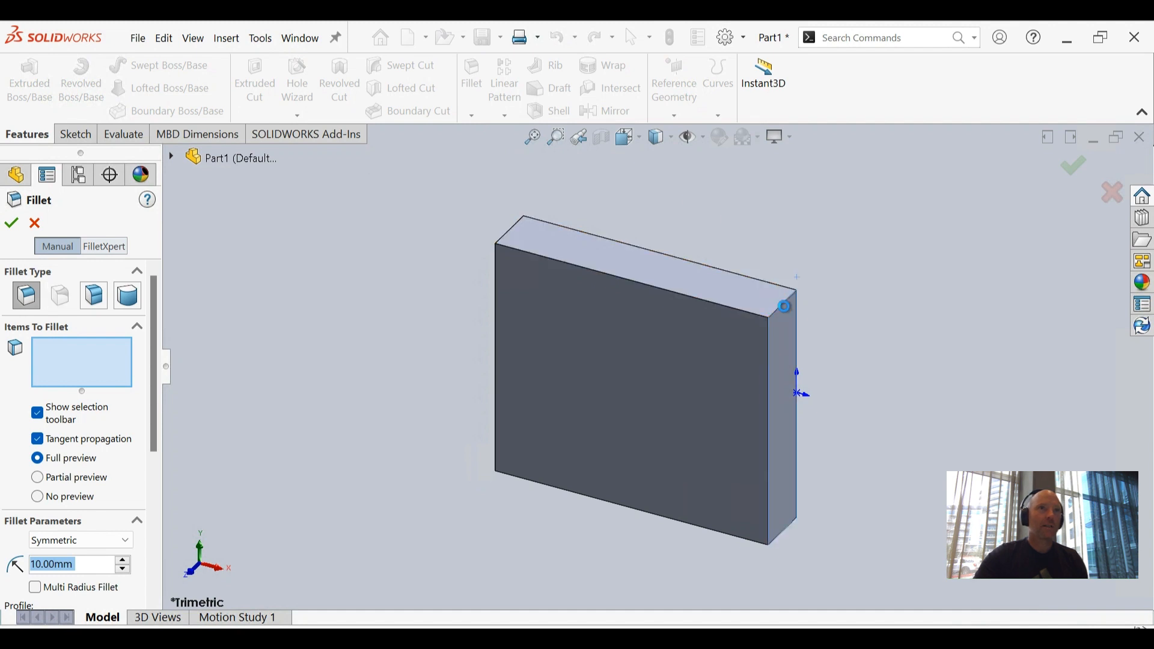
click(785, 308)
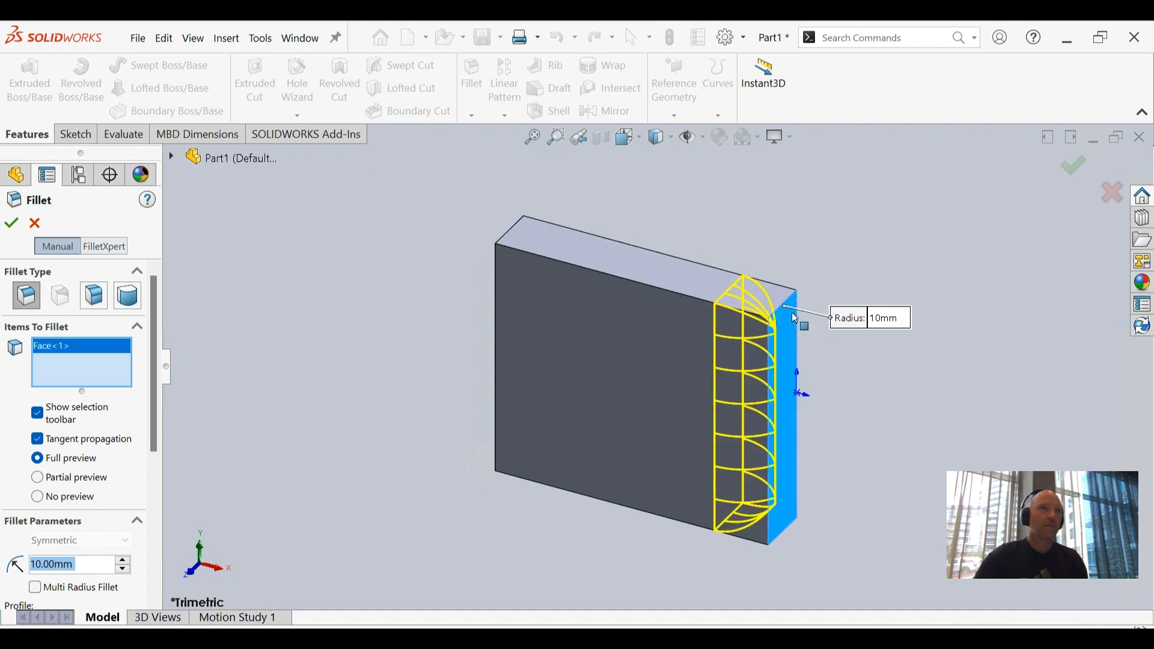
click(789, 327)
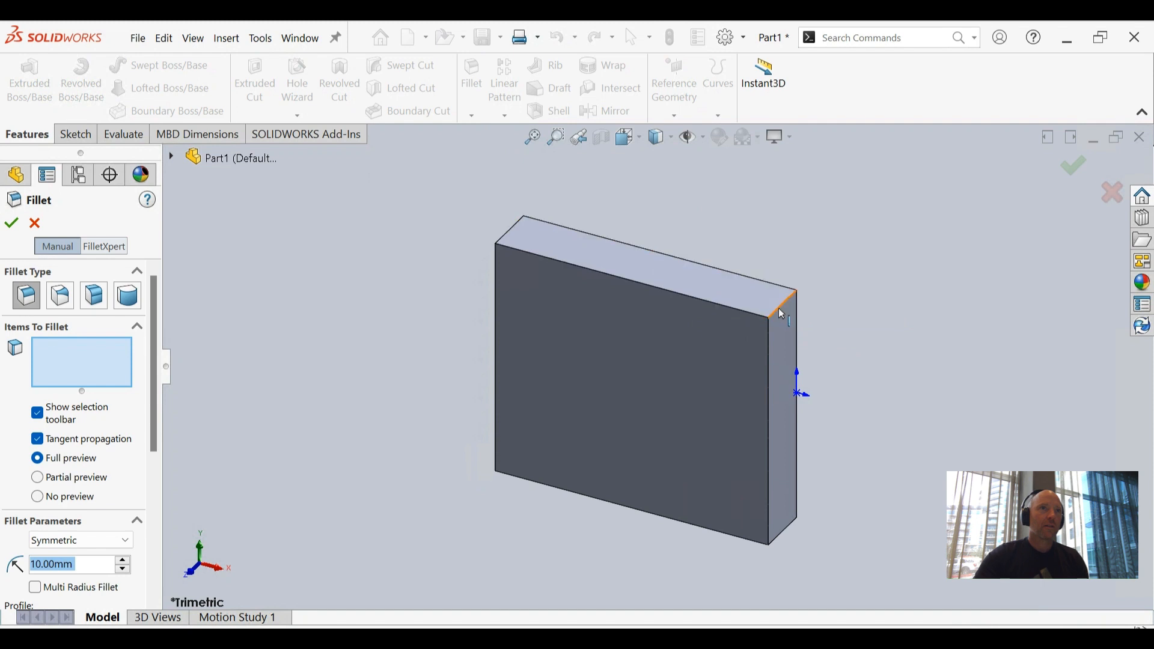
click(778, 308)
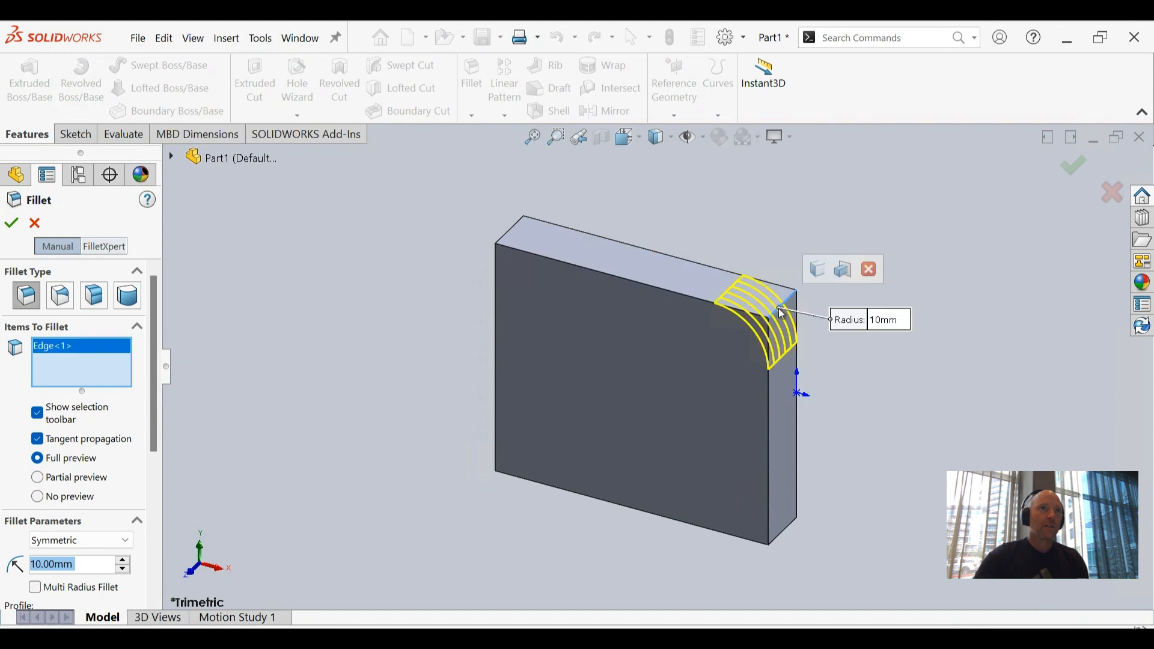
click(896, 321)
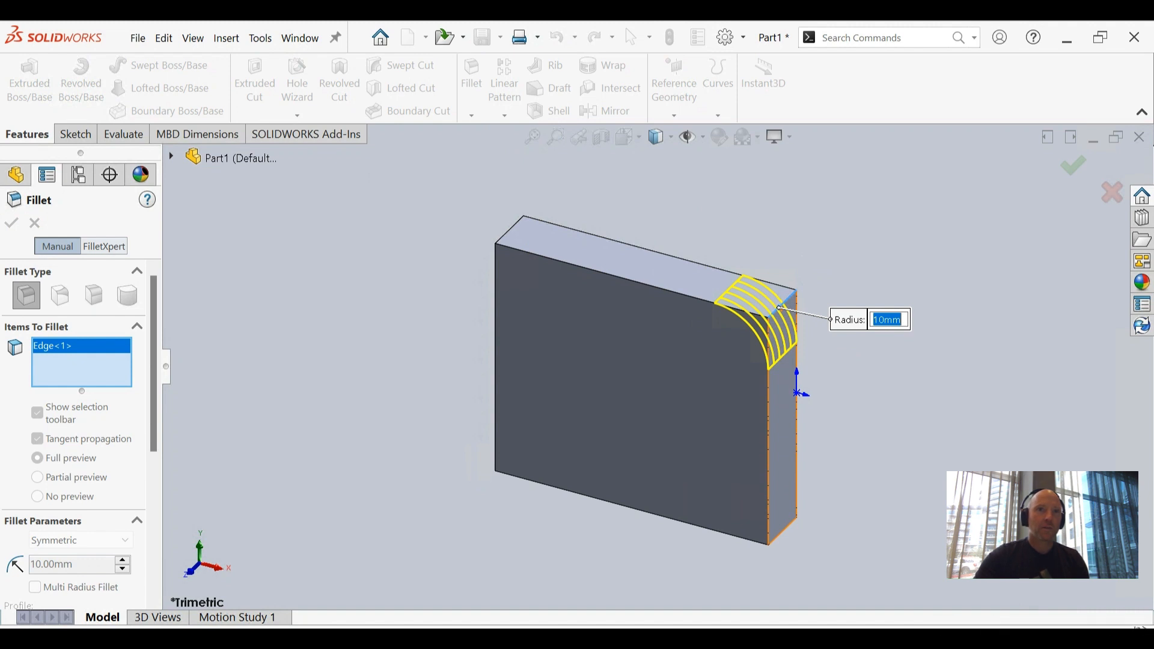
click(1072, 174)
- Switch the document units to IPS (inch, pound, second) and fillet the block's other three corner edges with a 0.2 in radius
click(1089, 628)
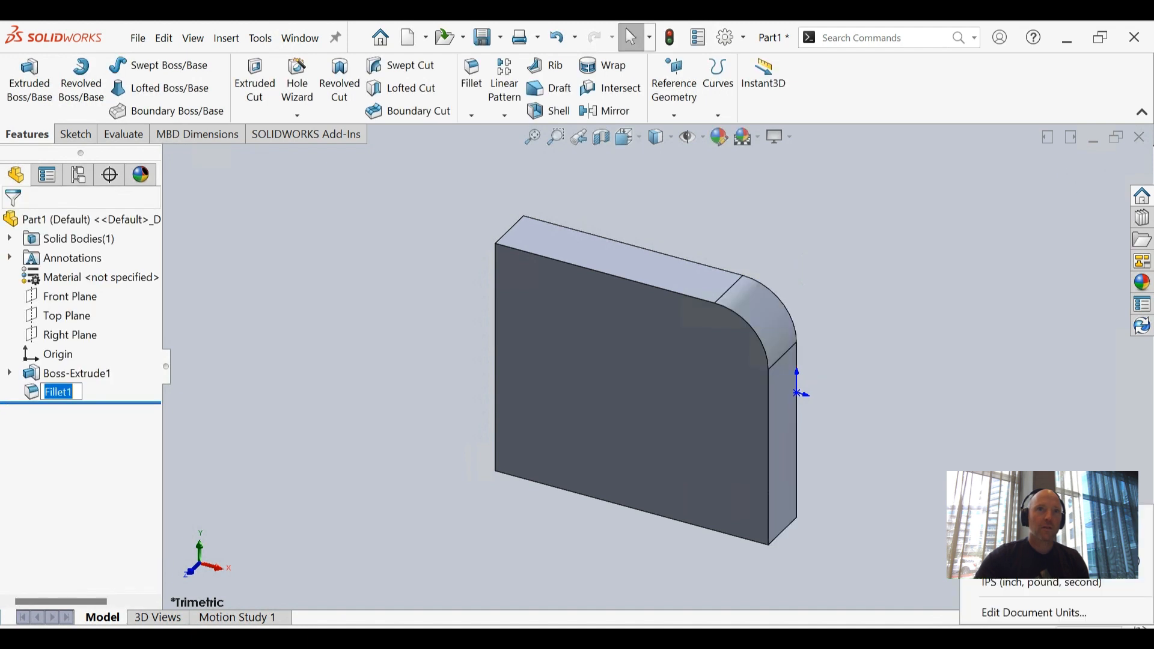
click(1073, 588)
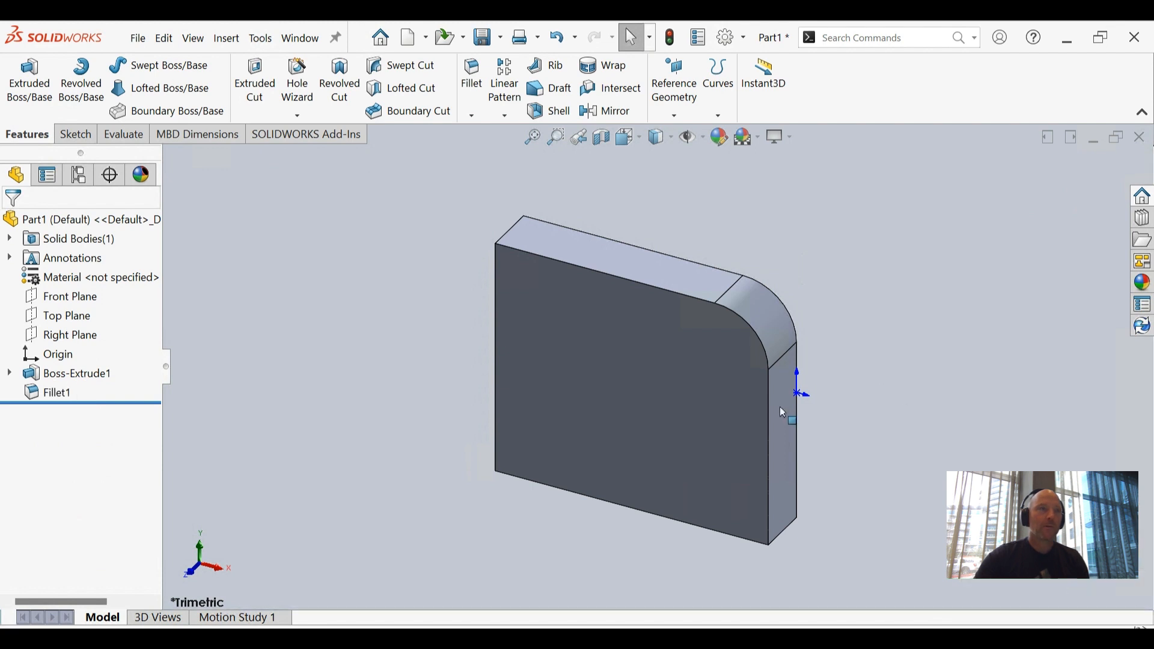
click(474, 81)
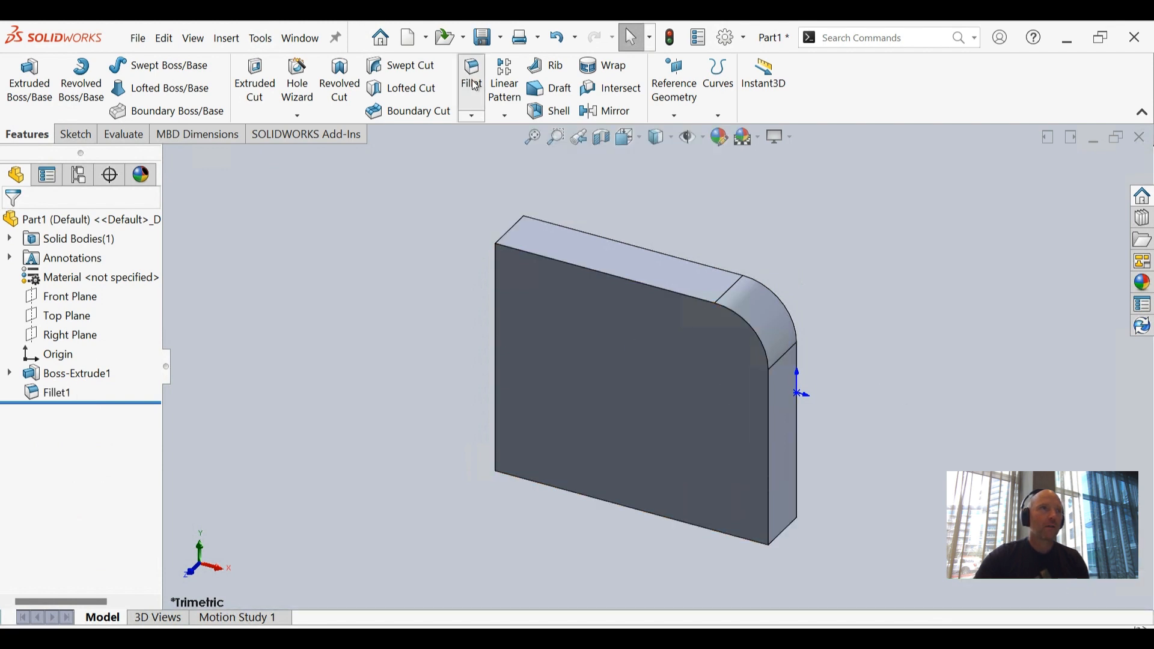
click(511, 235)
middle_drag(505, 283, 605, 175)
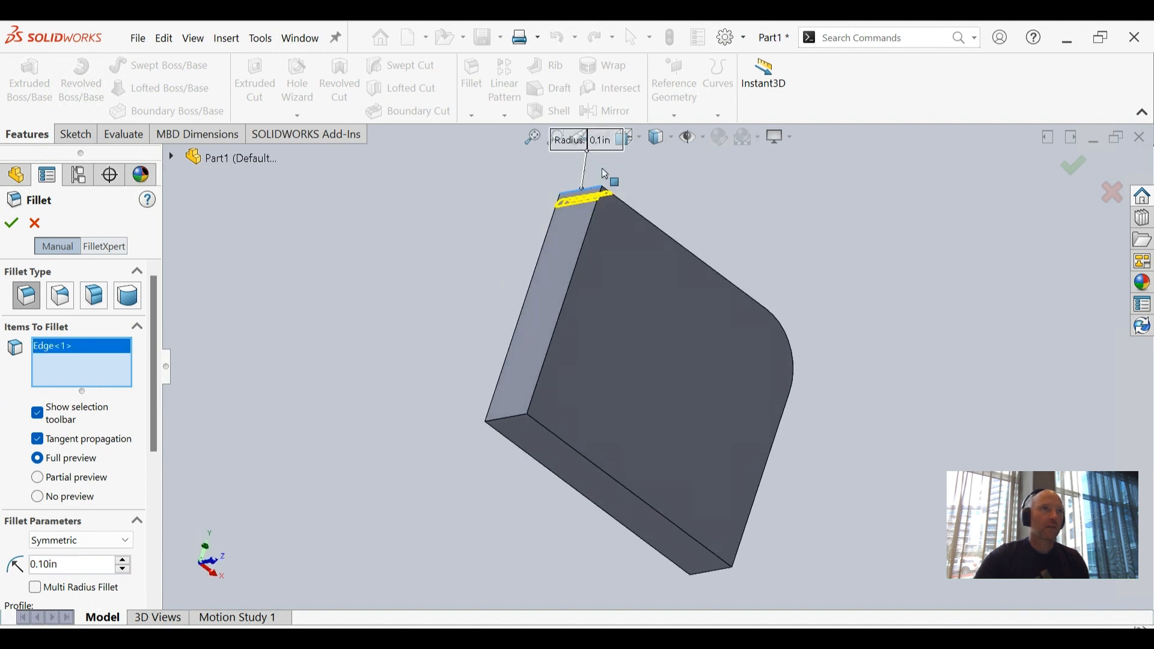
click(515, 422)
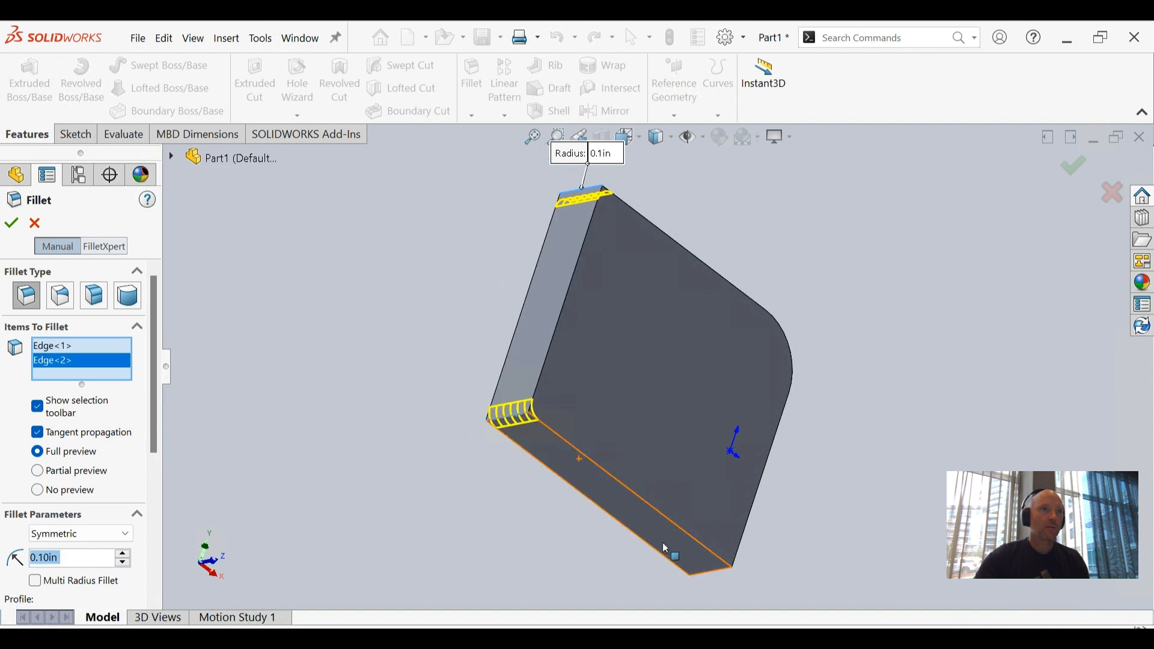
click(716, 576)
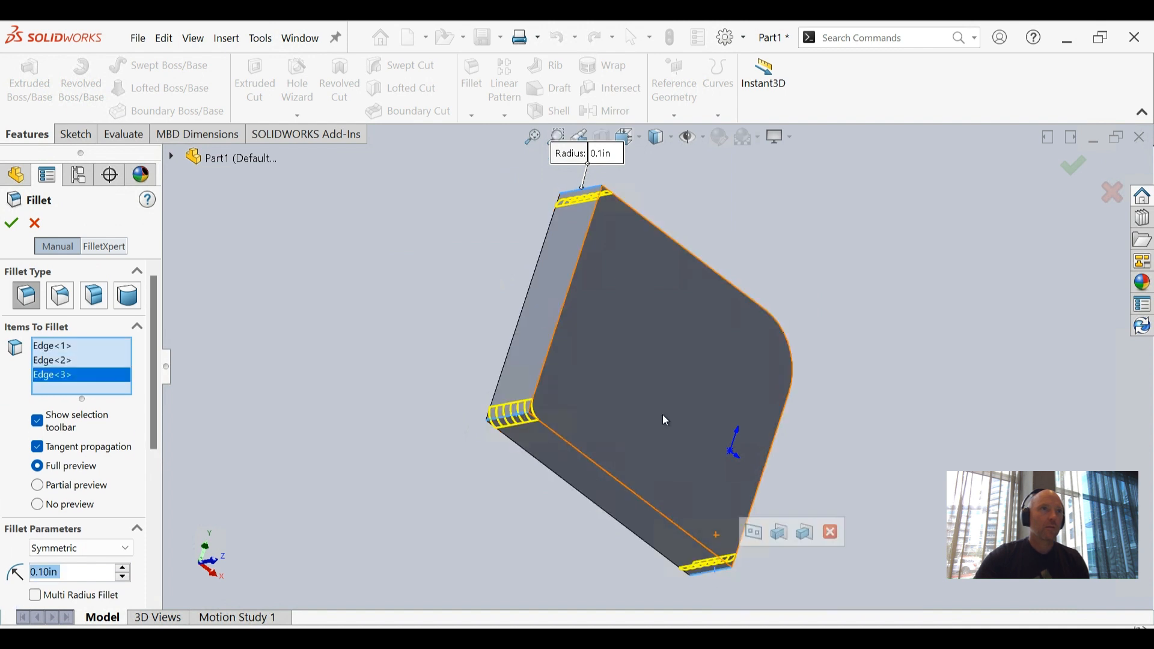
click(602, 155)
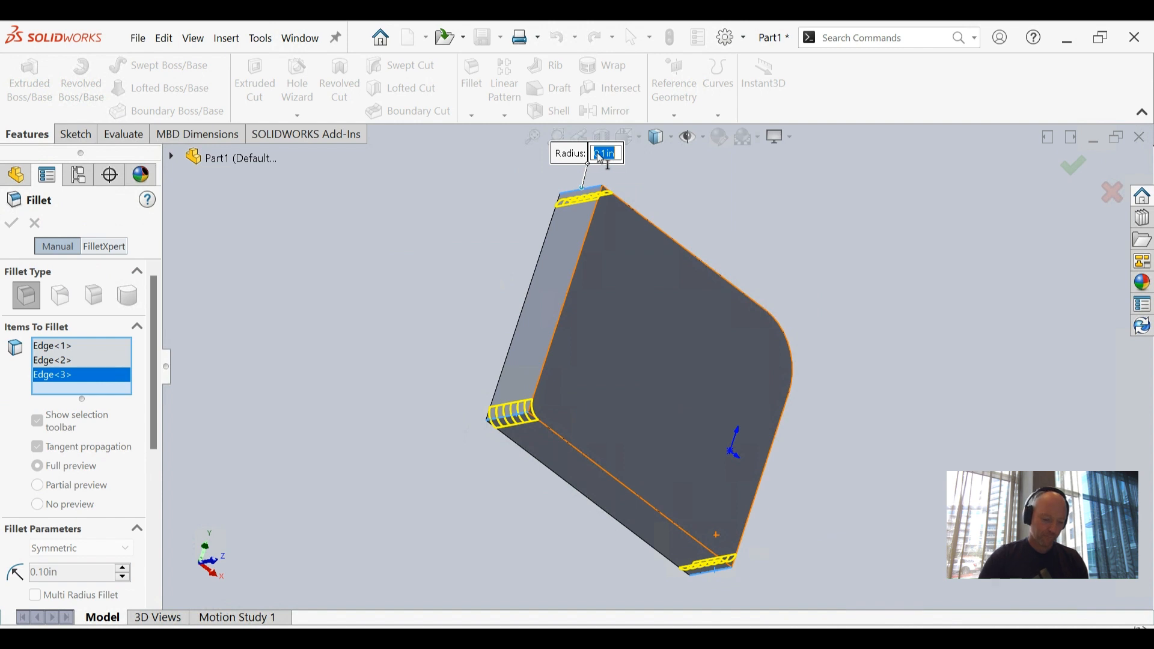
text(0.2)
key(Return)
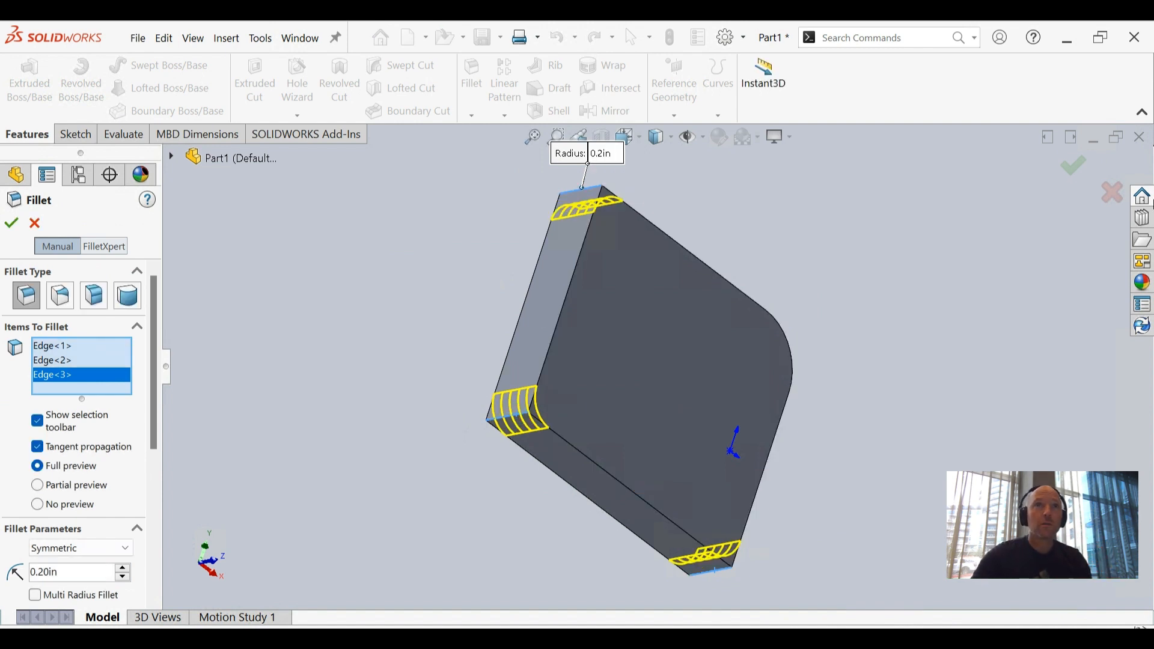
click(1073, 165)
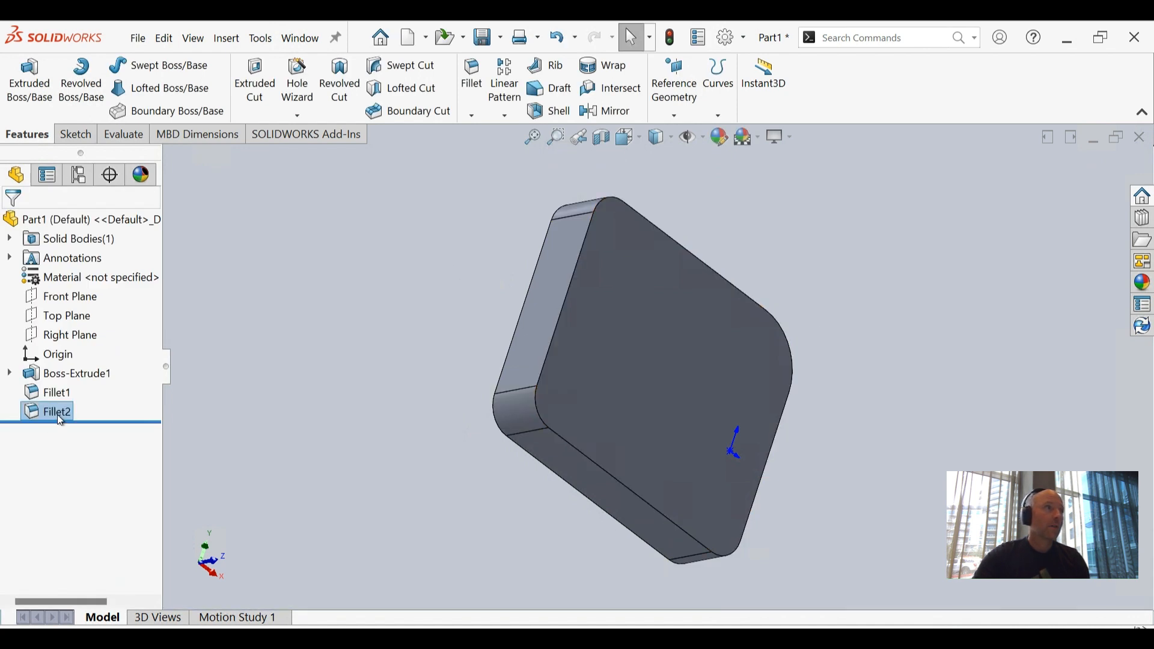
- Roll the model back to just after Boss-Extrude1 and fillet the whole large front face with a 0.2 in radius
drag(57, 421, 81, 383)
middle_drag(643, 278, 549, 337)
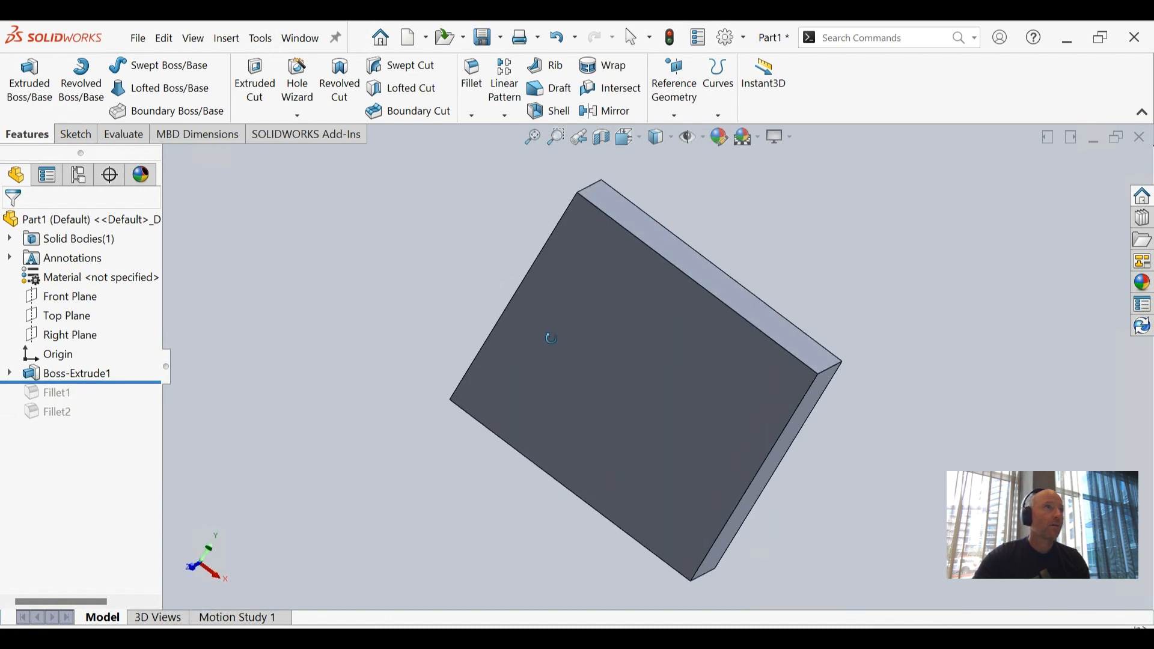
click(472, 77)
click(599, 290)
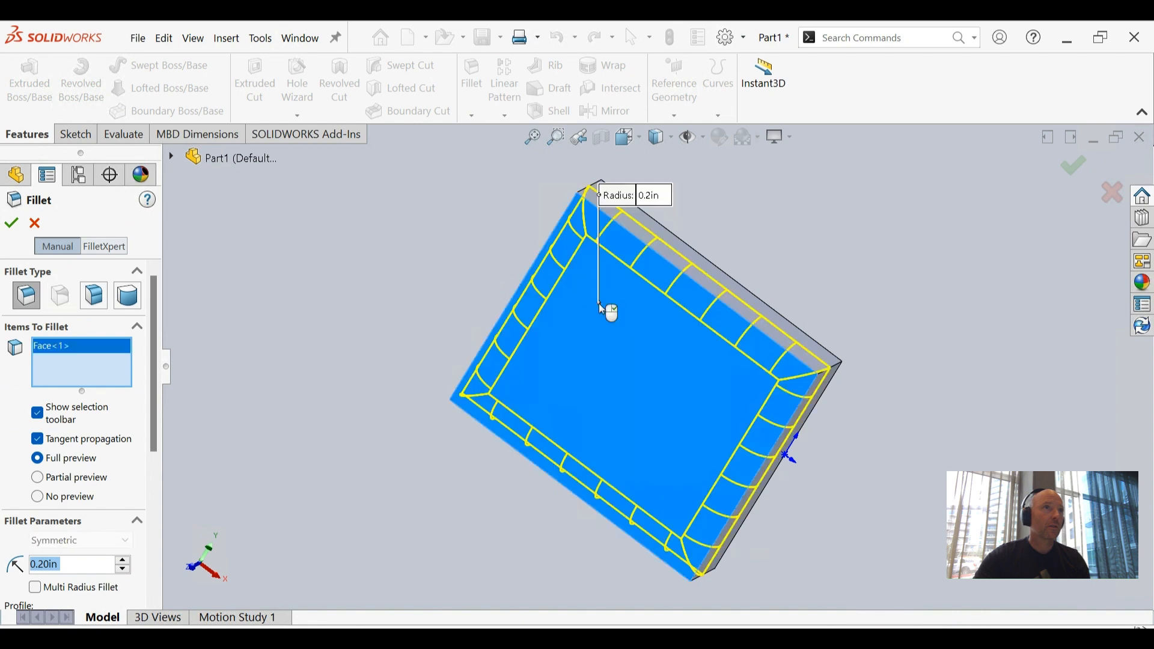
middle_drag(695, 337, 793, 339)
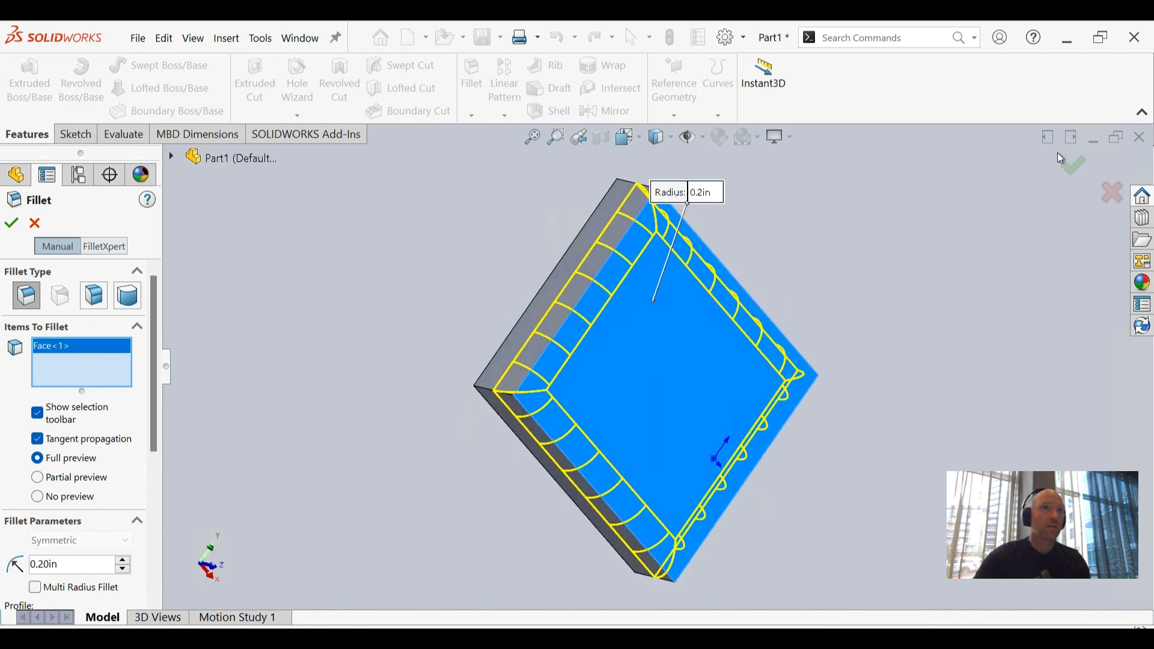
click(1075, 169)
middle_drag(713, 551, 631, 457)
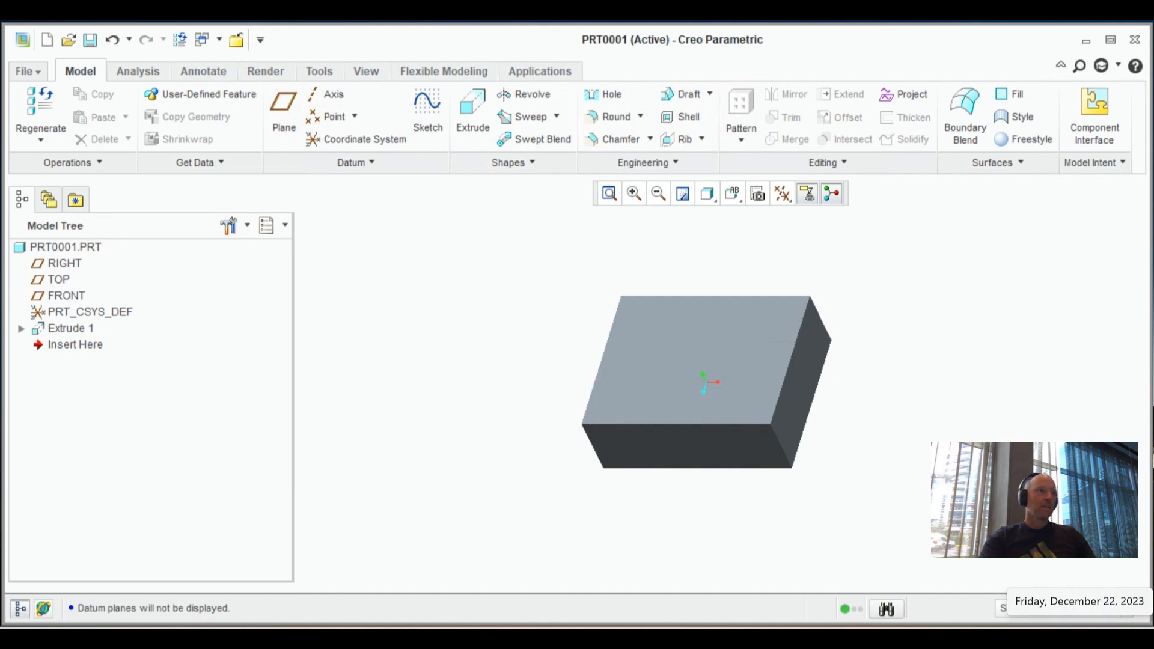
click(639, 349)
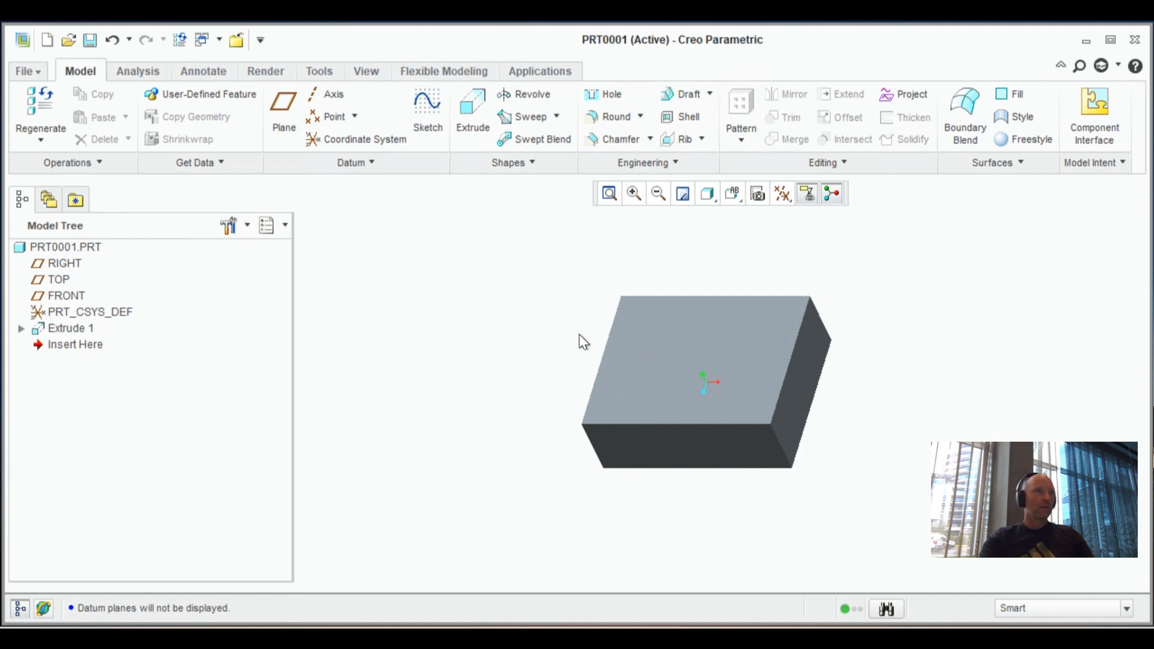
click(603, 391)
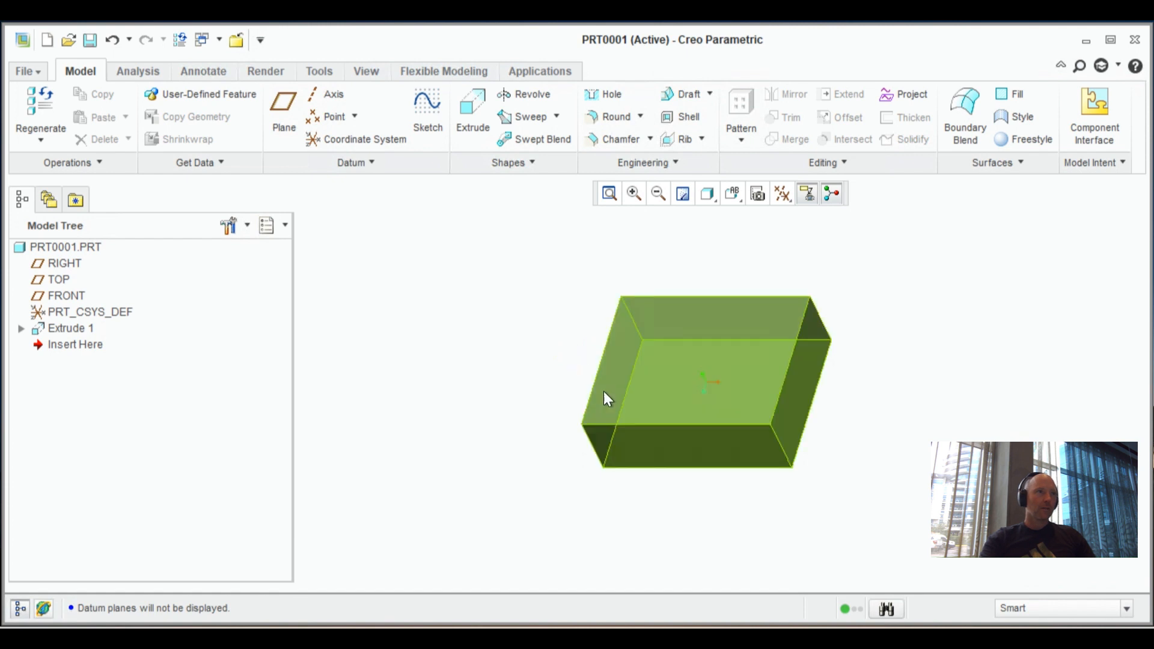
click(554, 439)
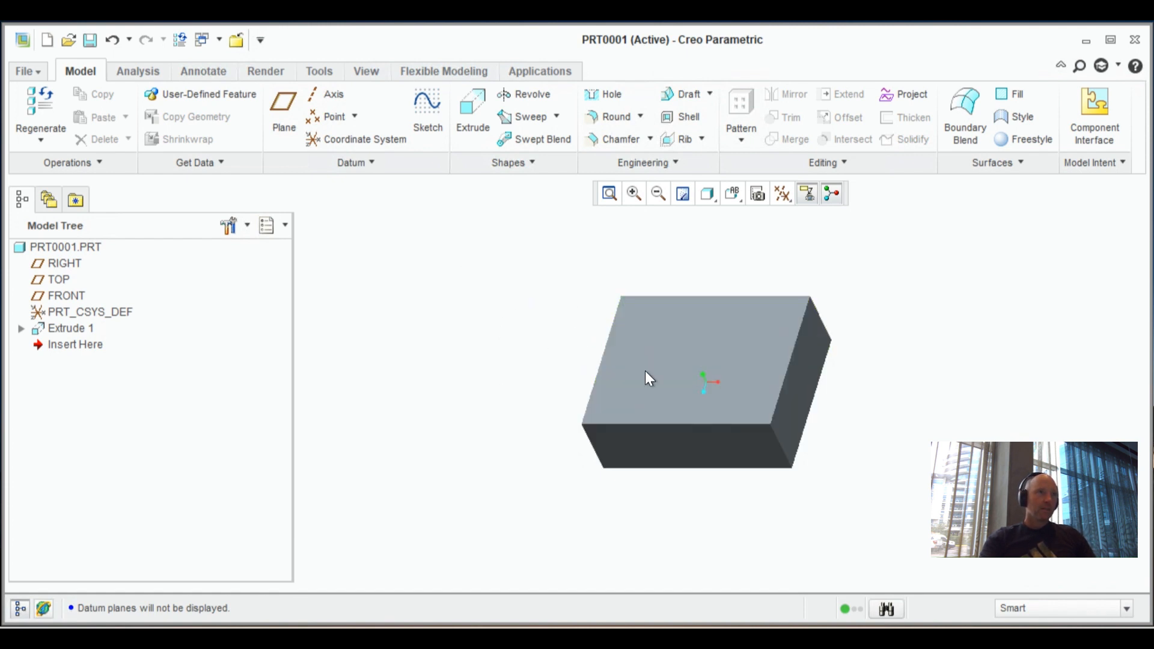
mouse_move(648, 383)
middle_down()
mouse_move(621, 358)
mouse_move(625, 384)
middle_up()
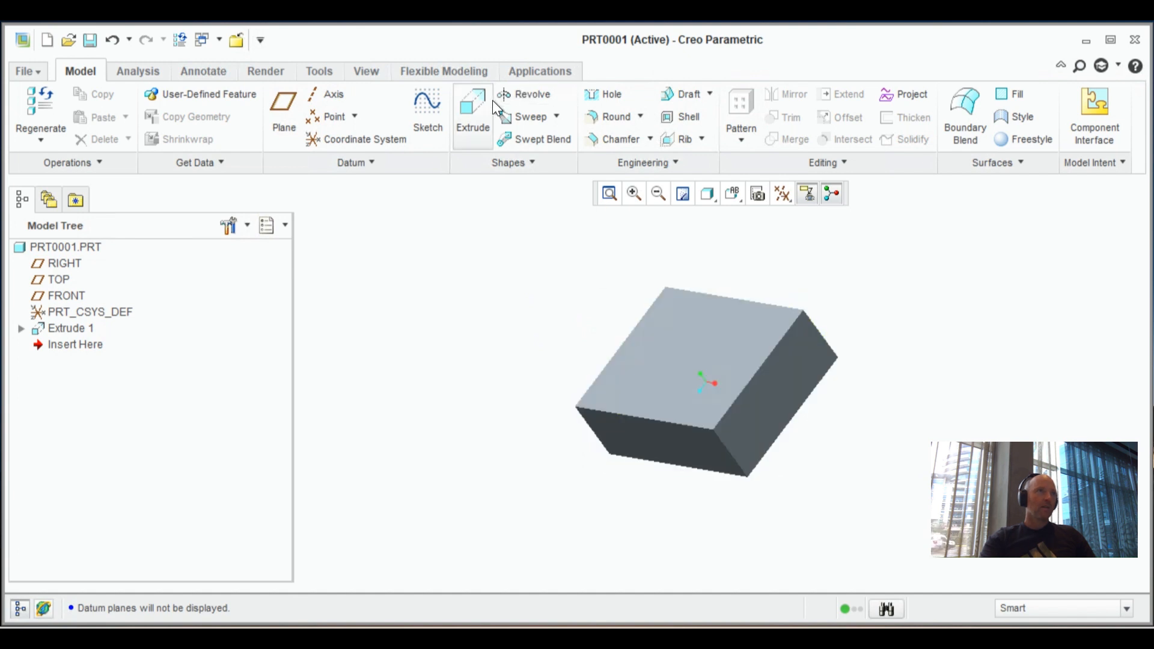
click(647, 142)
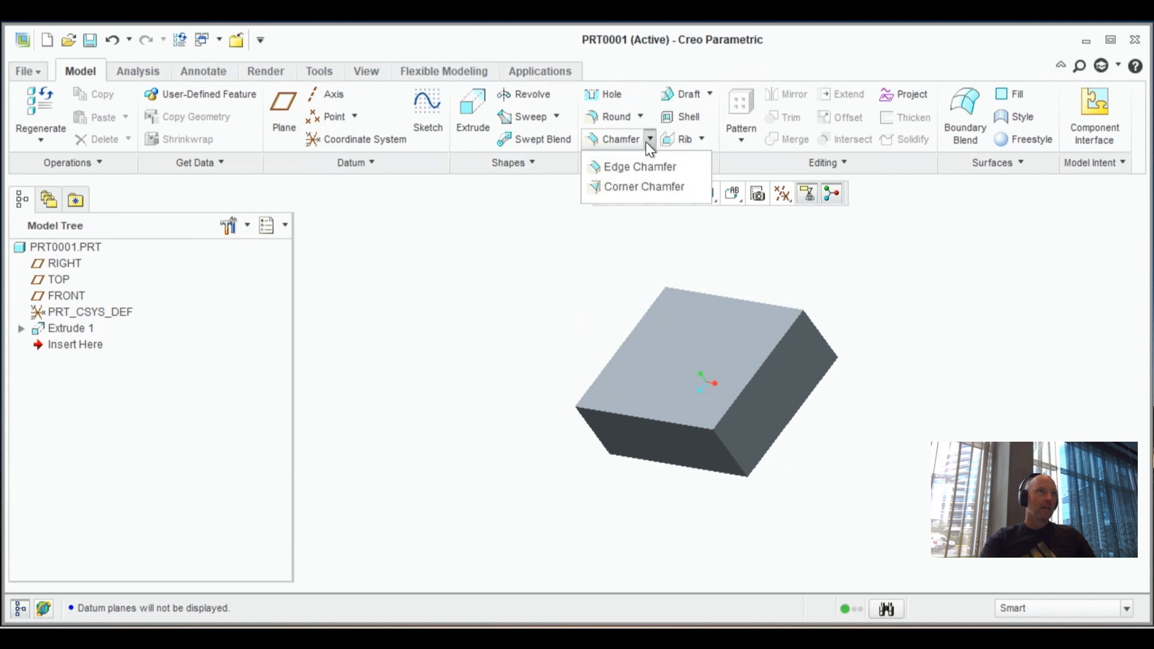
- Round the block's four short corner edges with a 2.50 radius, each edge as its own set
click(614, 111)
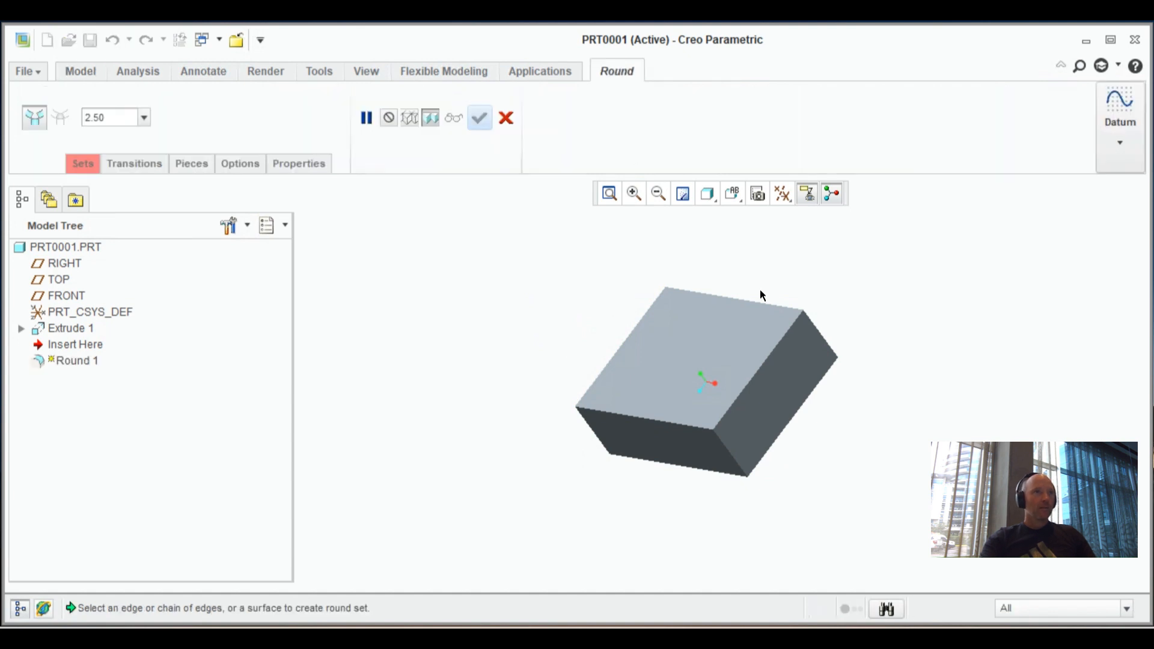
click(821, 335)
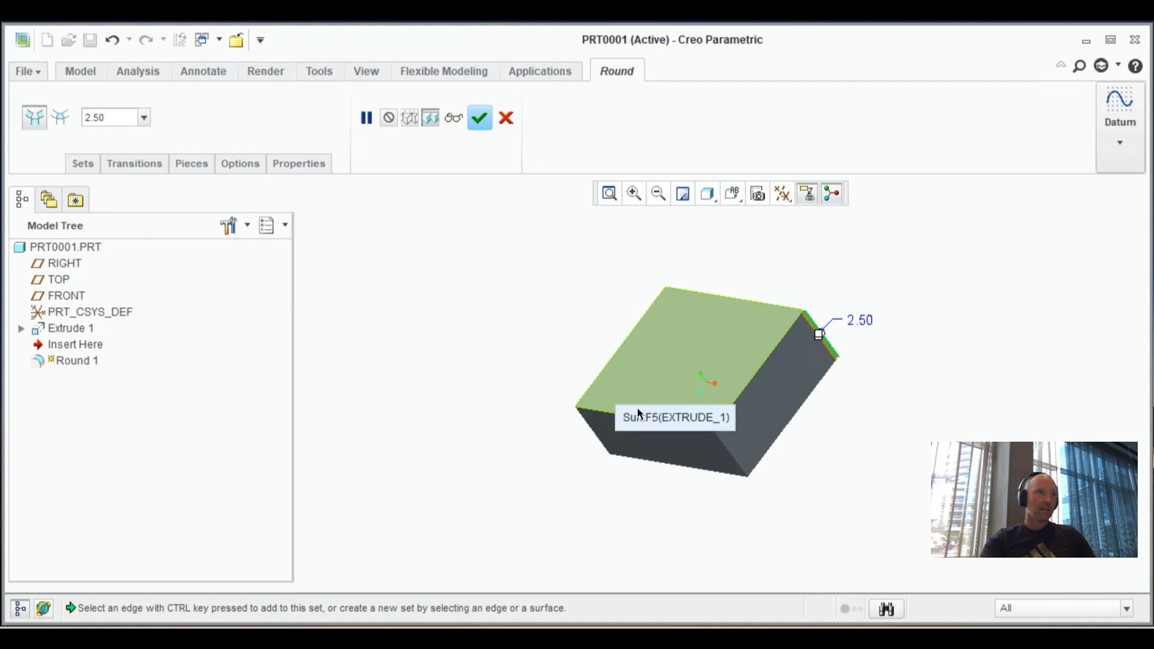
click(732, 459)
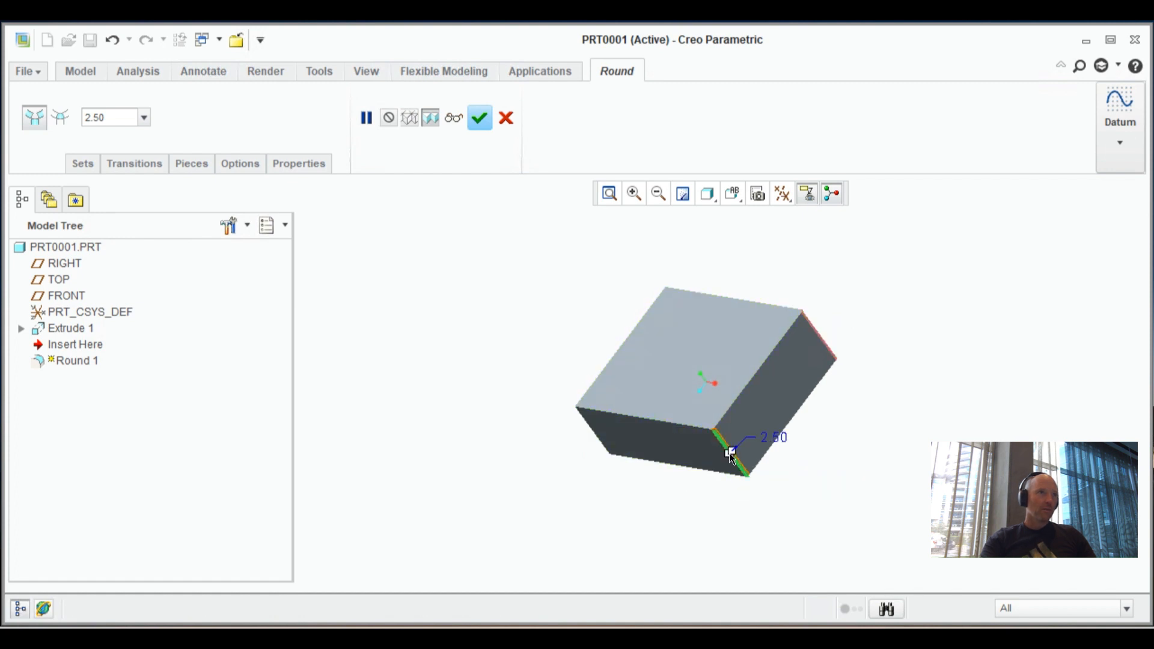
click(594, 437)
middle_drag(683, 336, 693, 273)
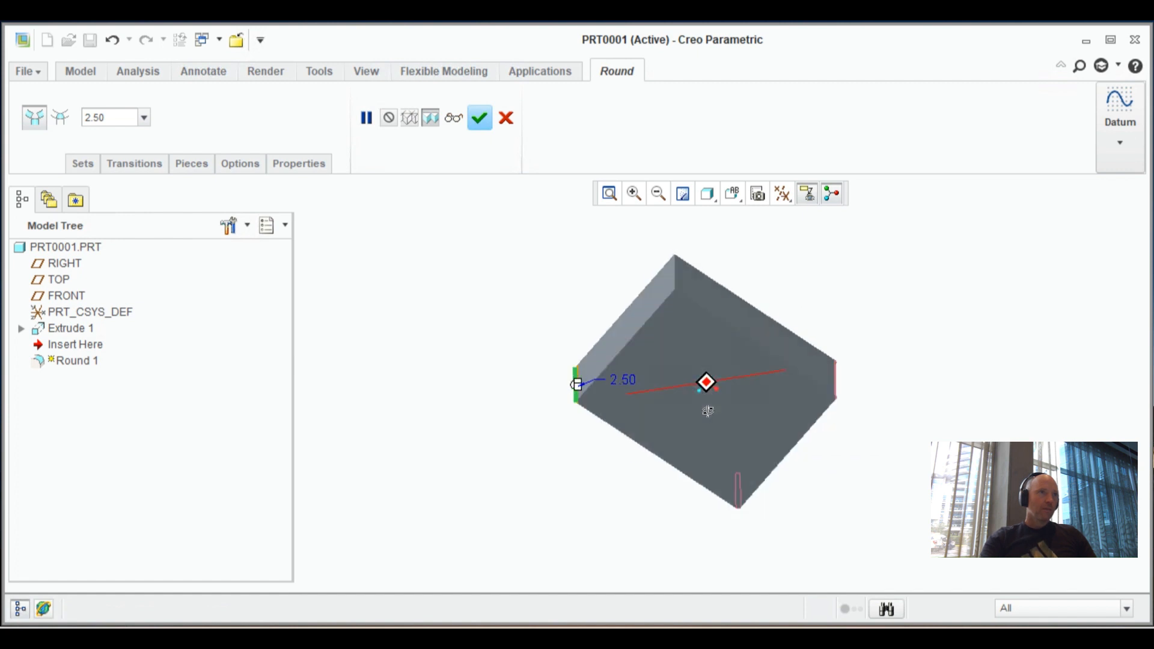
click(675, 270)
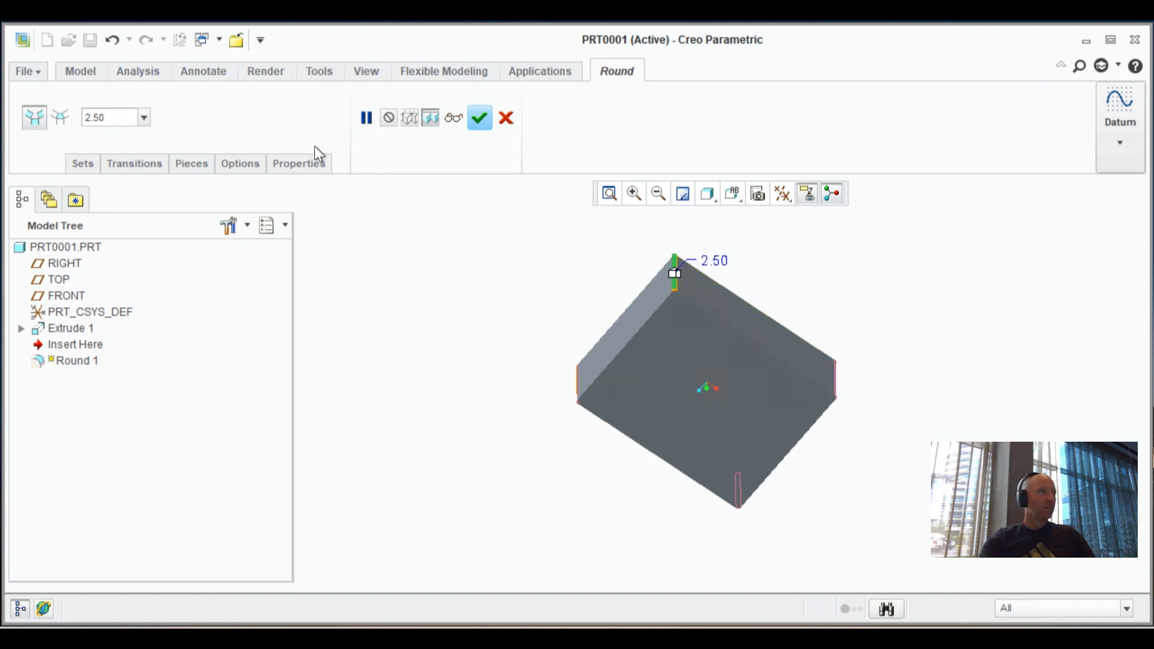
click(480, 119)
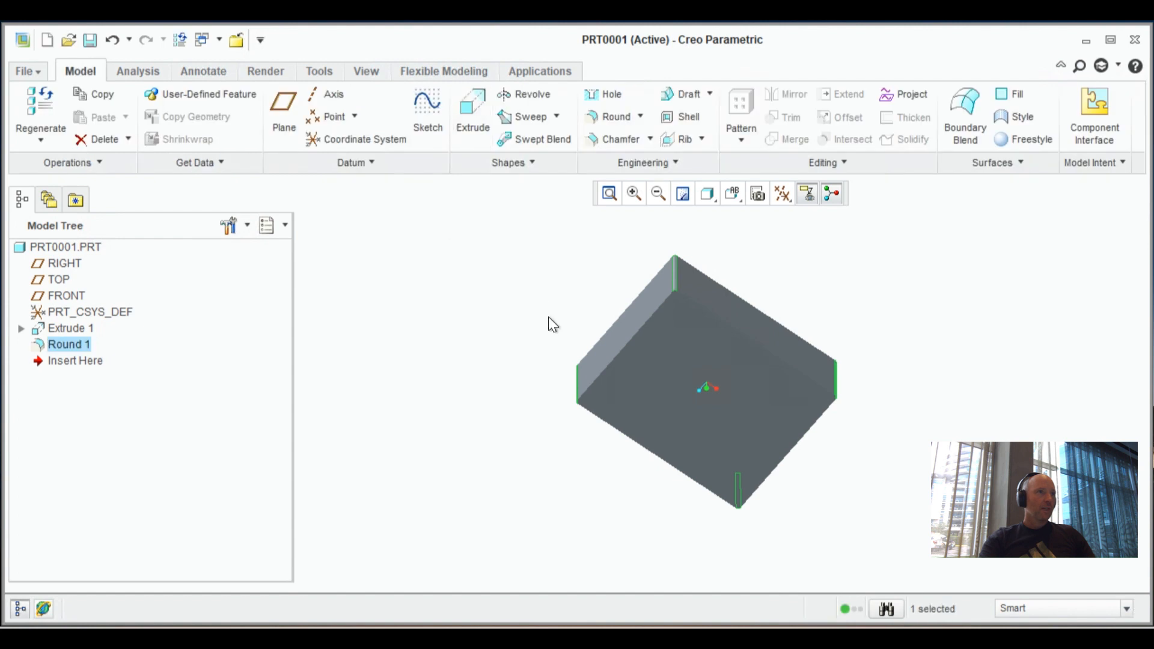
- Redefine Round 1 and set the radius of Set 1 to 10
middle_drag(548, 316, 603, 372)
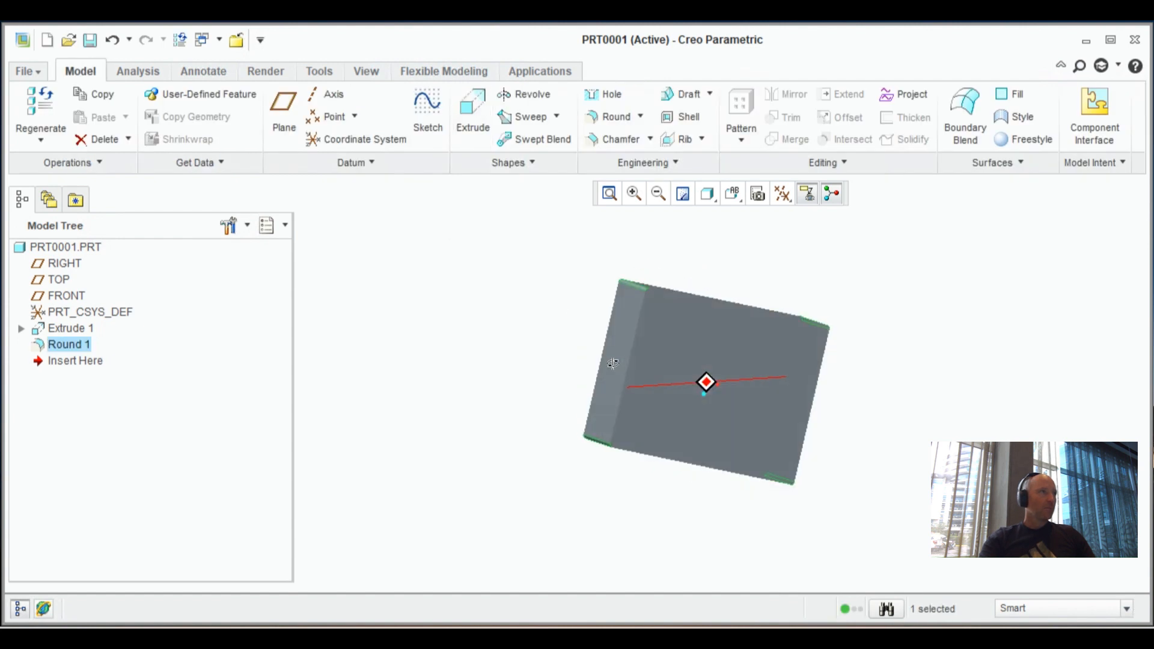
right_click(82, 344)
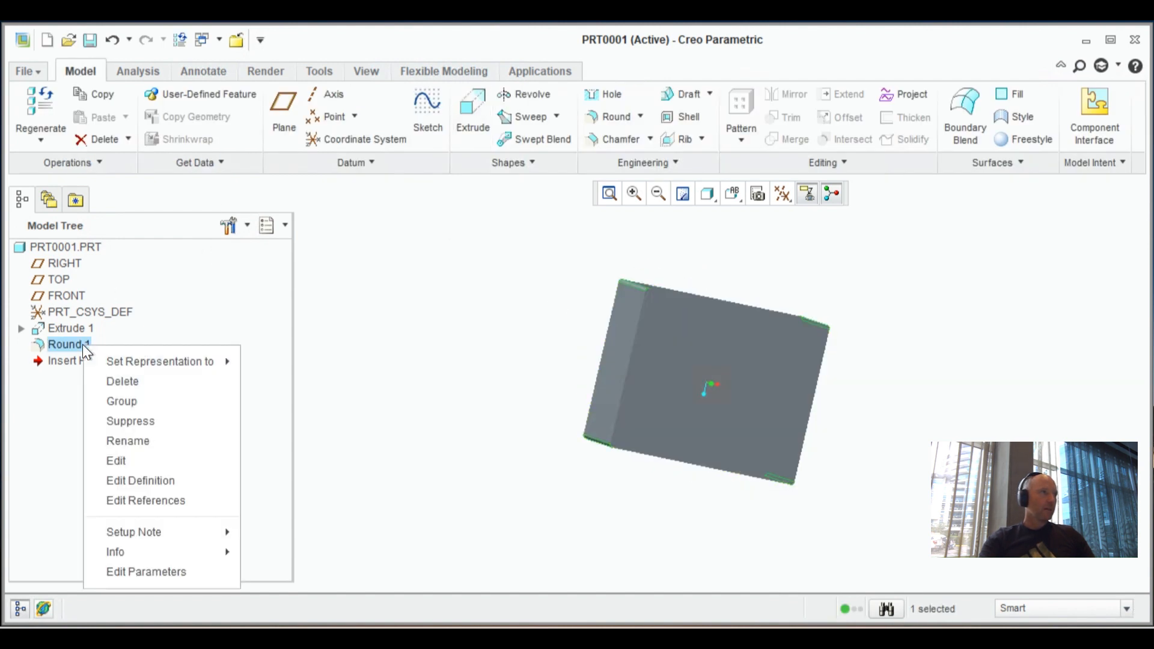
click(115, 481)
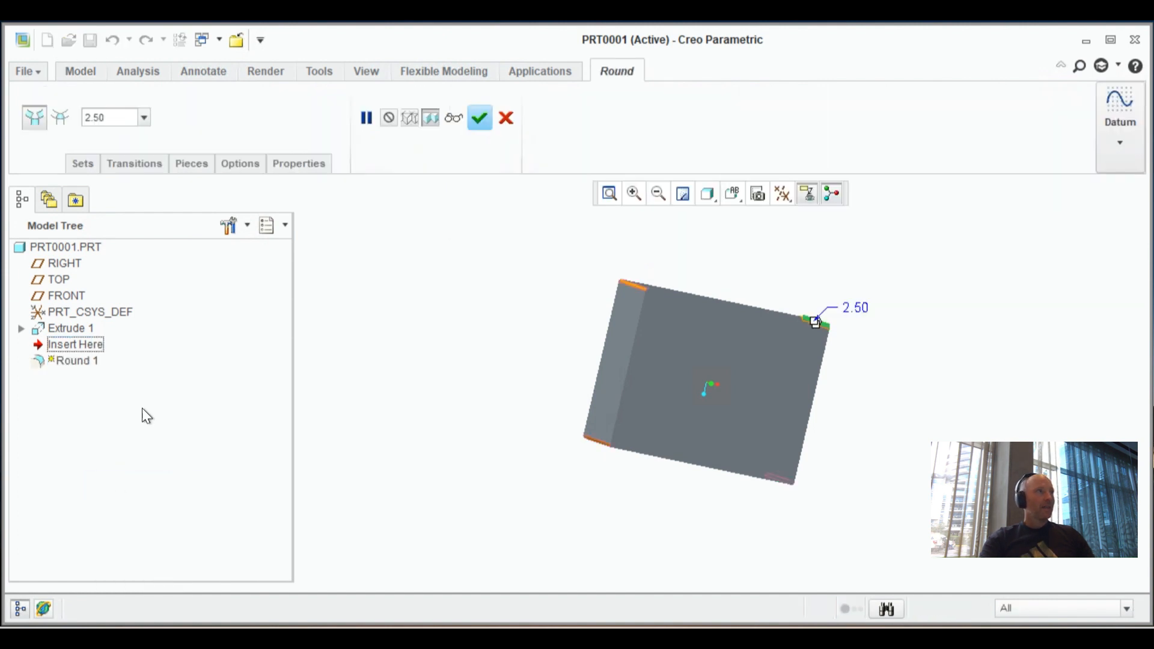
click(85, 164)
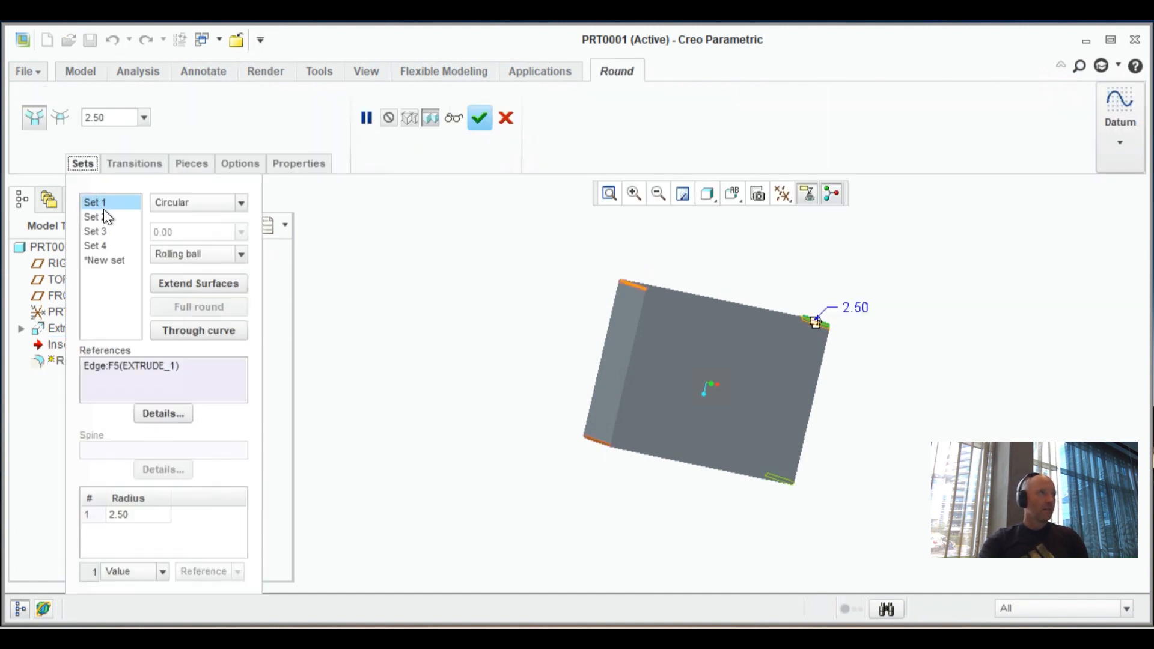
click(131, 516)
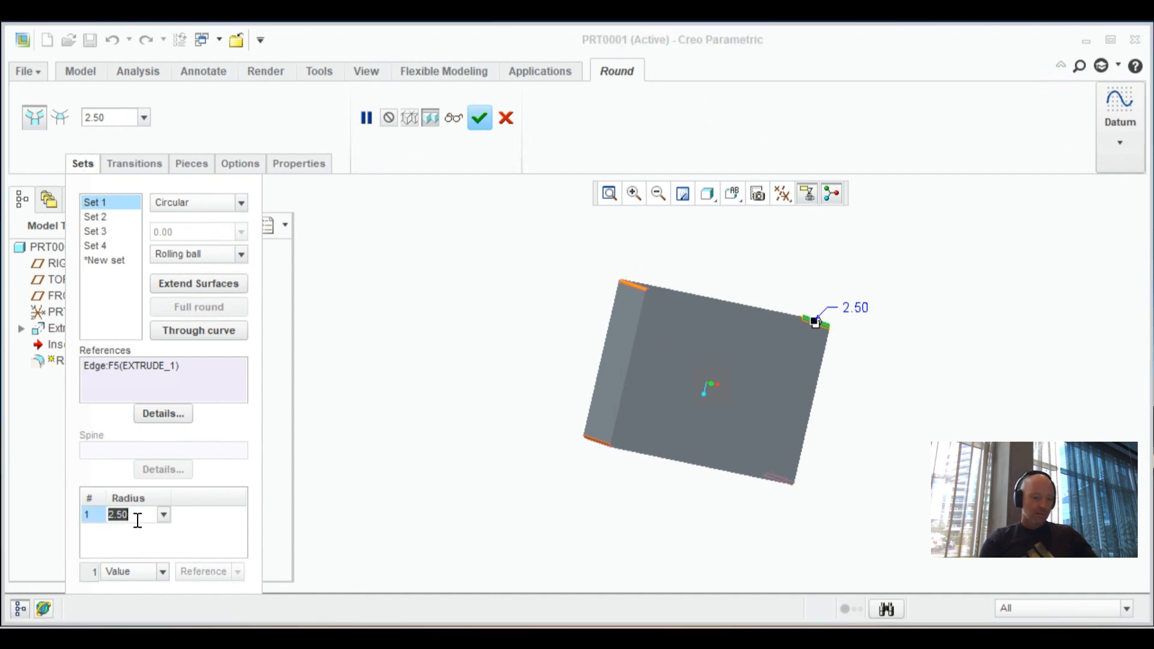
text(10)
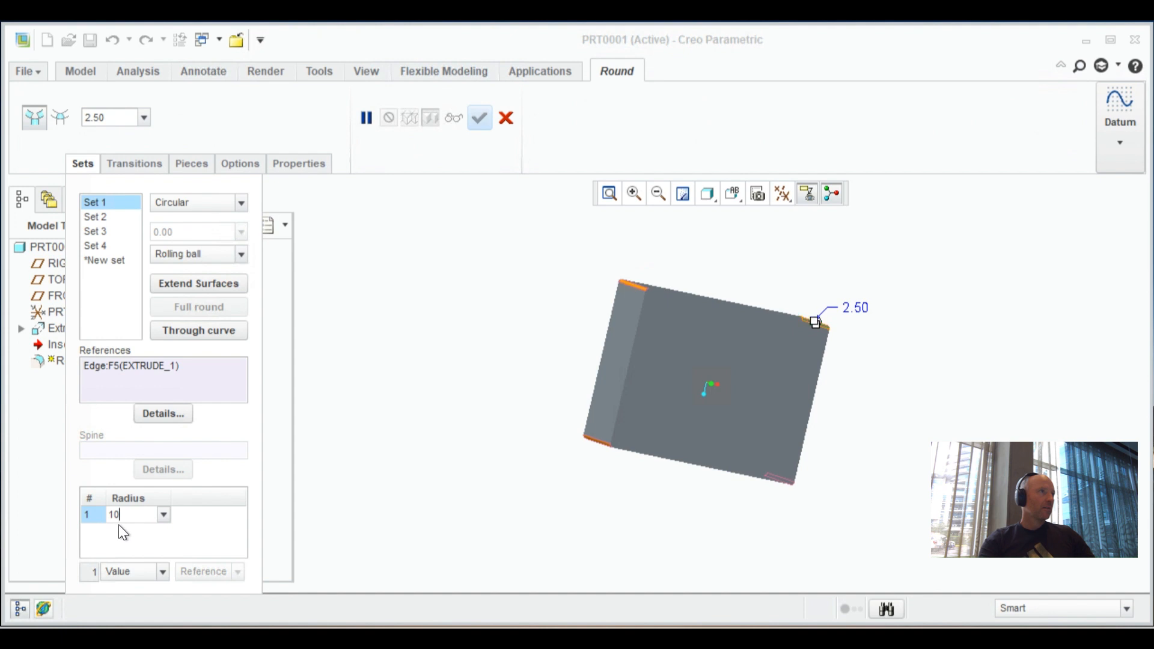
key(Return)
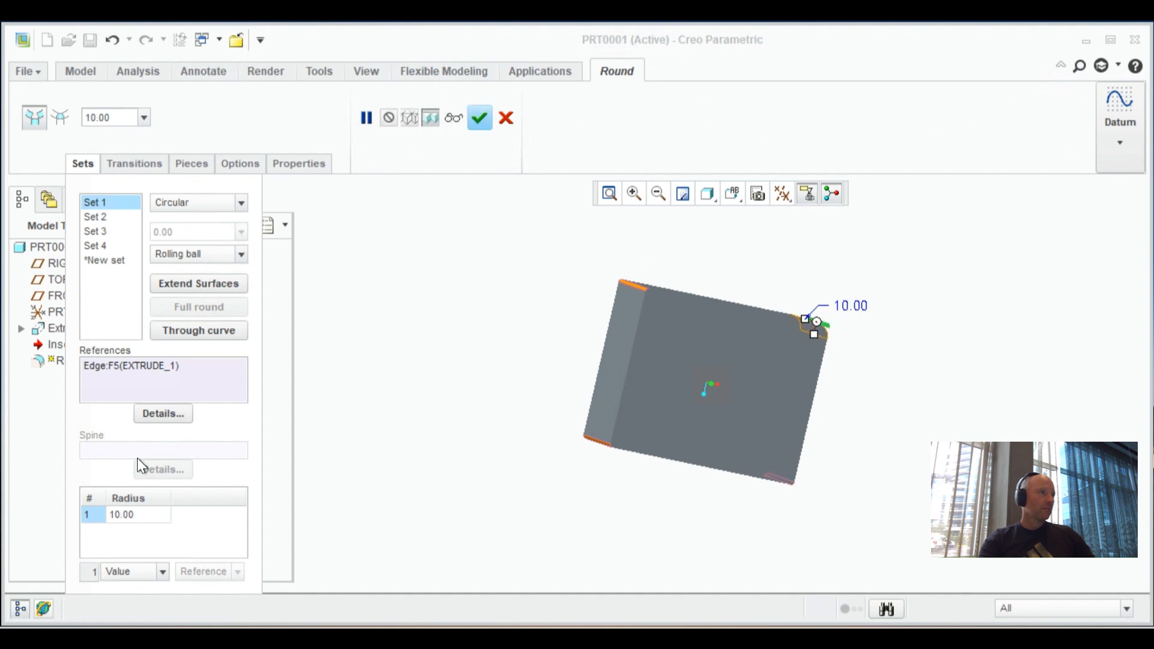
- Set the radius of Set 1 to 50 and accept the redefined Round 1
click(133, 512)
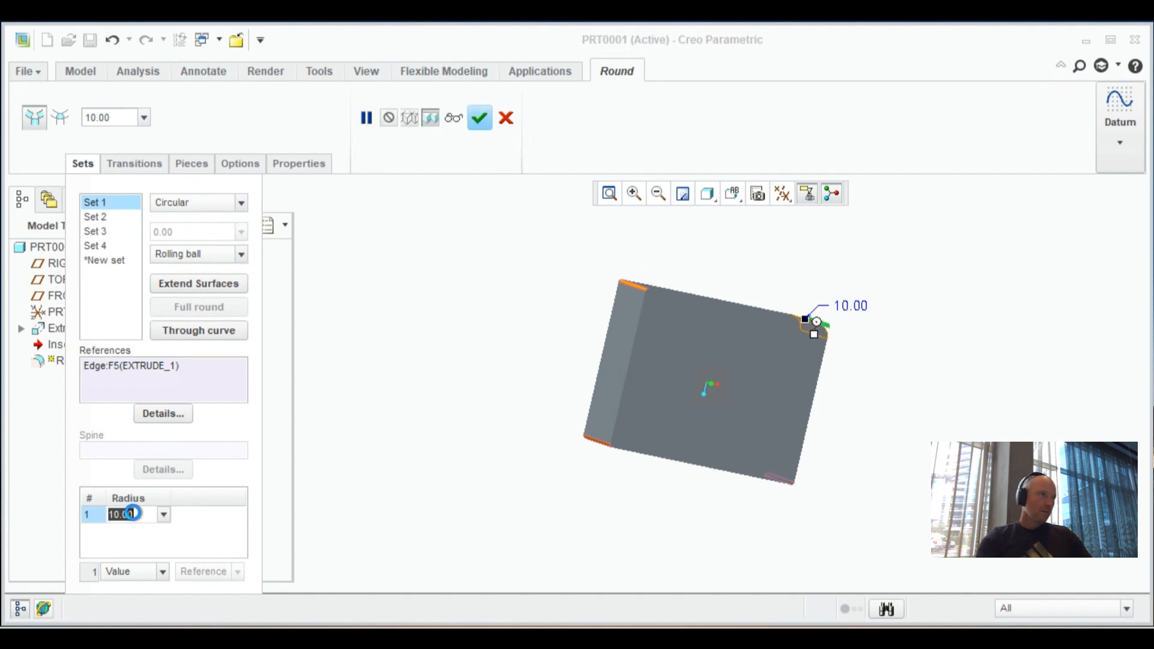
text(50)
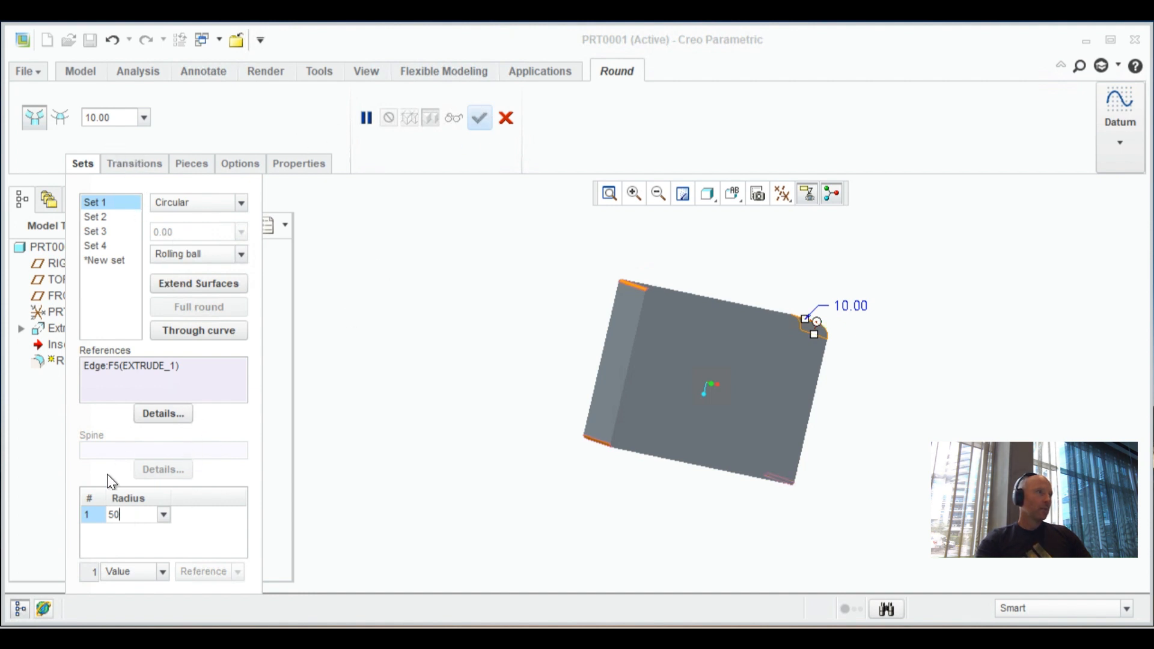
key(Return)
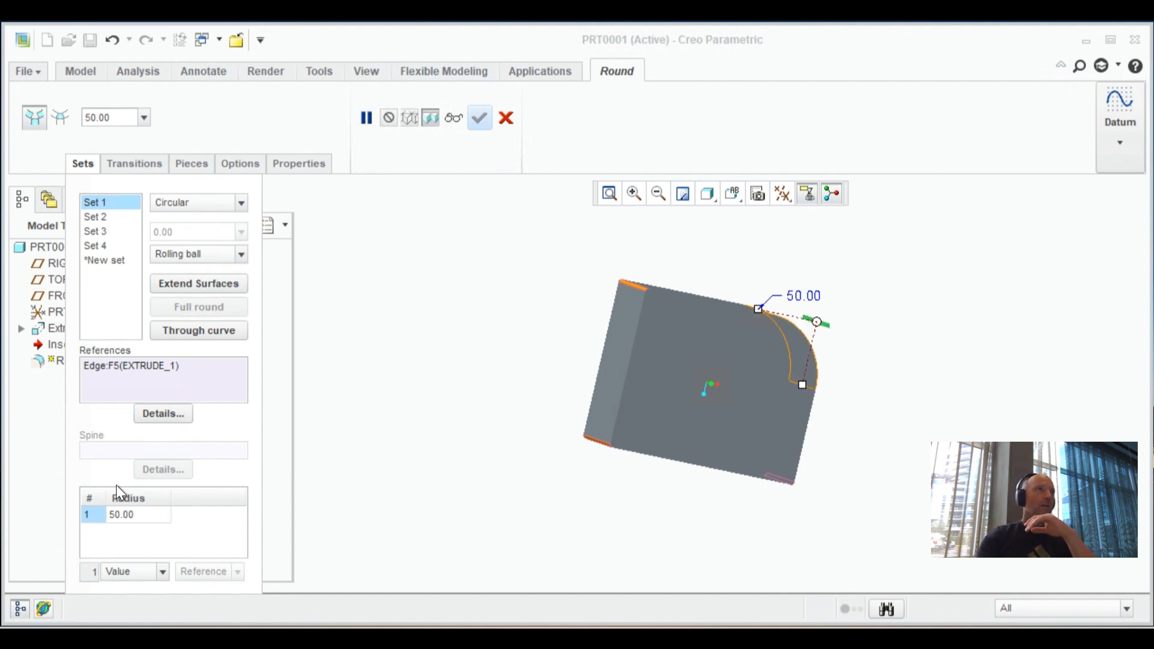
click(486, 114)
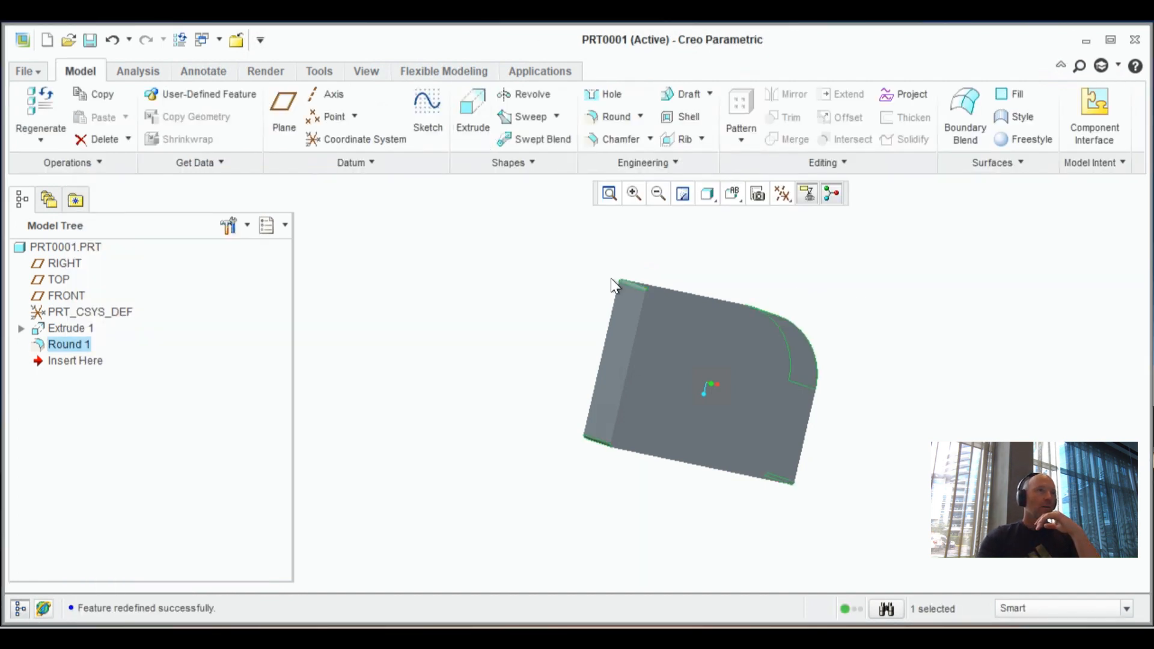
- Delete the Round 1 feature from the block
middle_drag(591, 379, 627, 359)
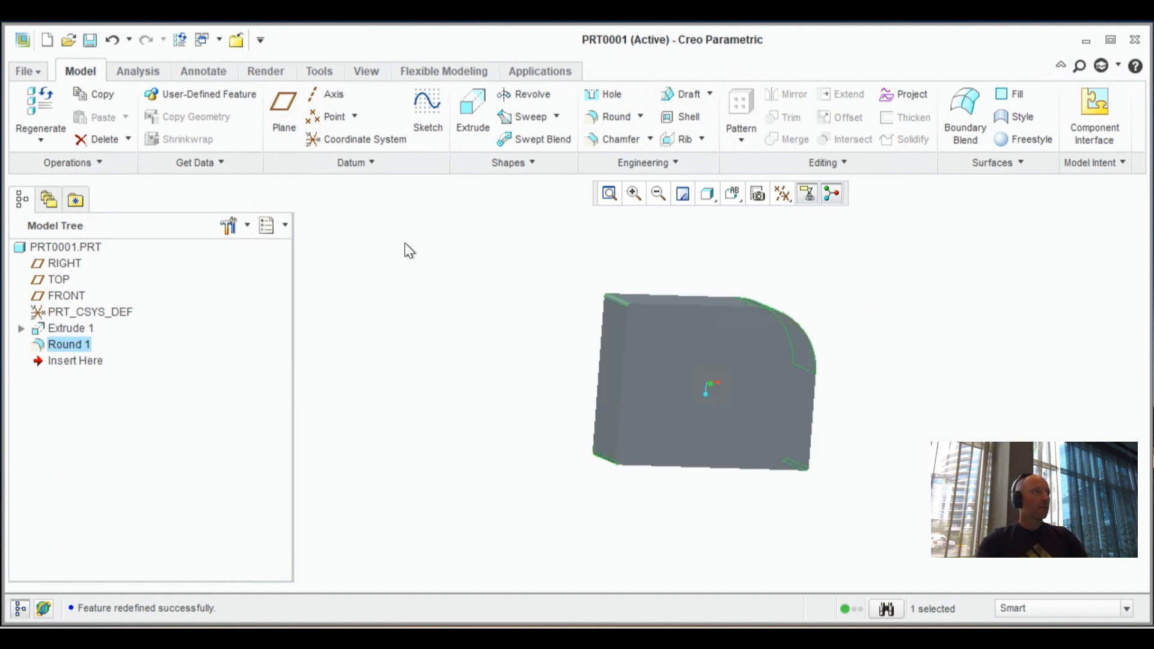
right_click(78, 340)
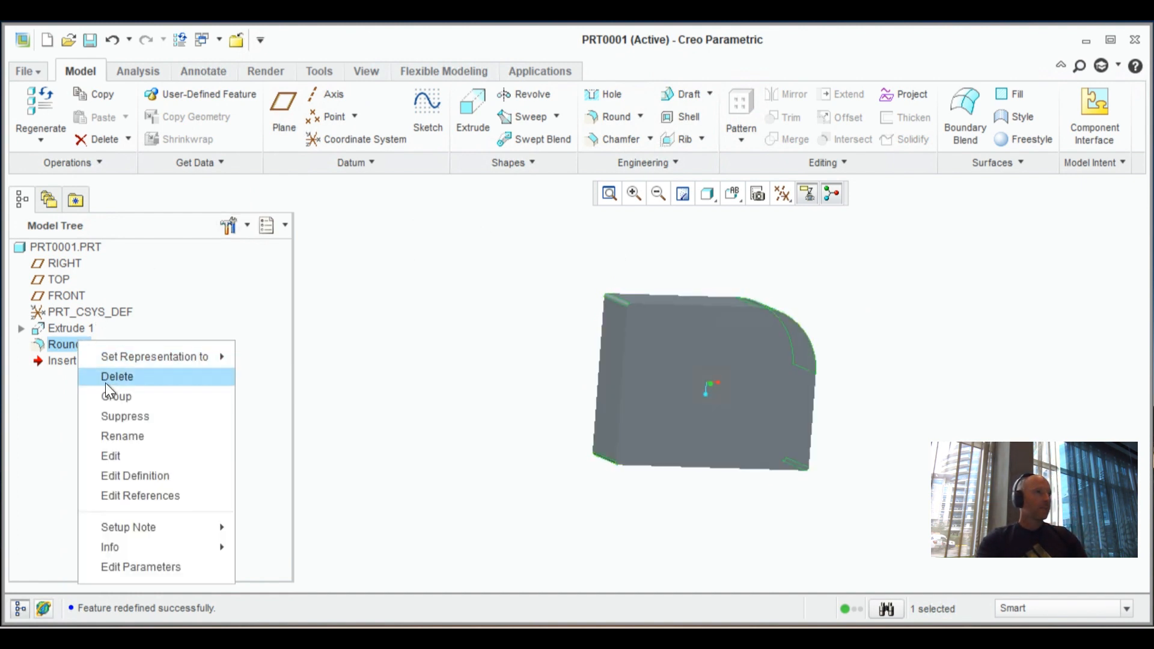
click(143, 378)
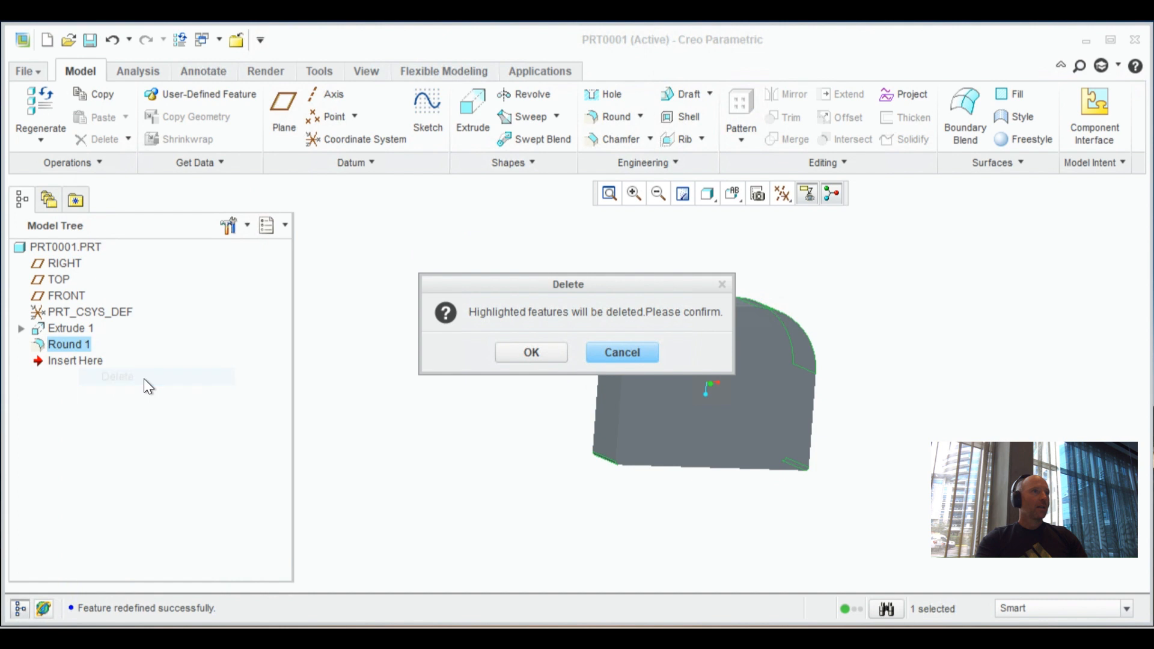
click(540, 352)
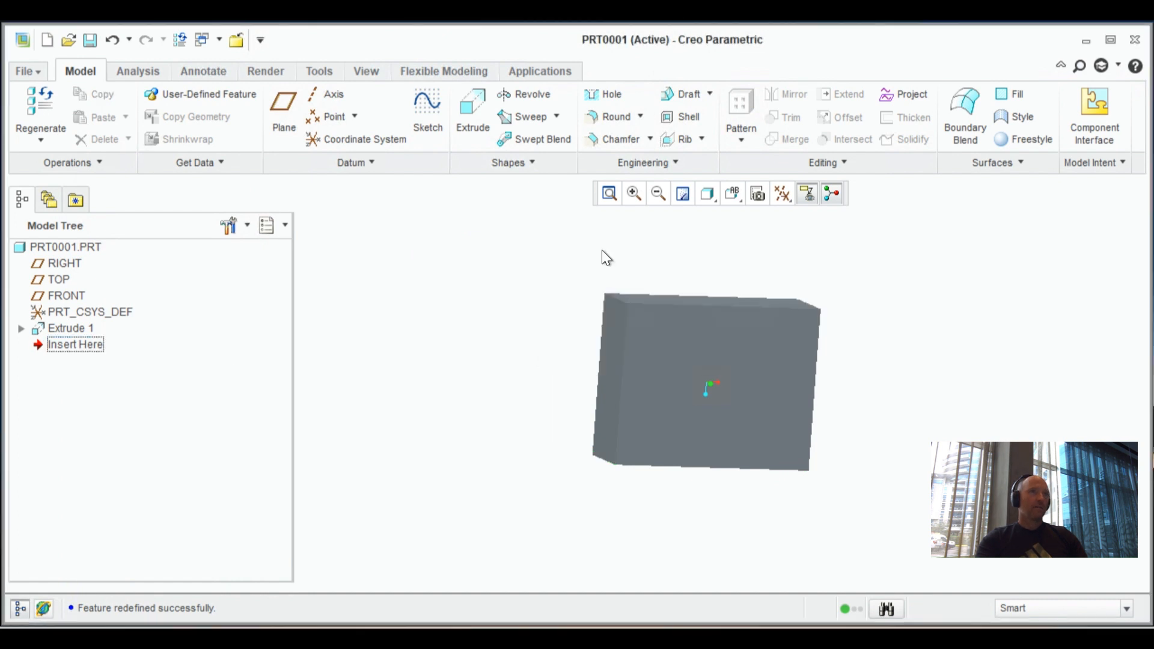
- Start a new round on the block and collect all four short corner edges in a single set
click(602, 118)
middle_drag(623, 217, 622, 347)
click(622, 347)
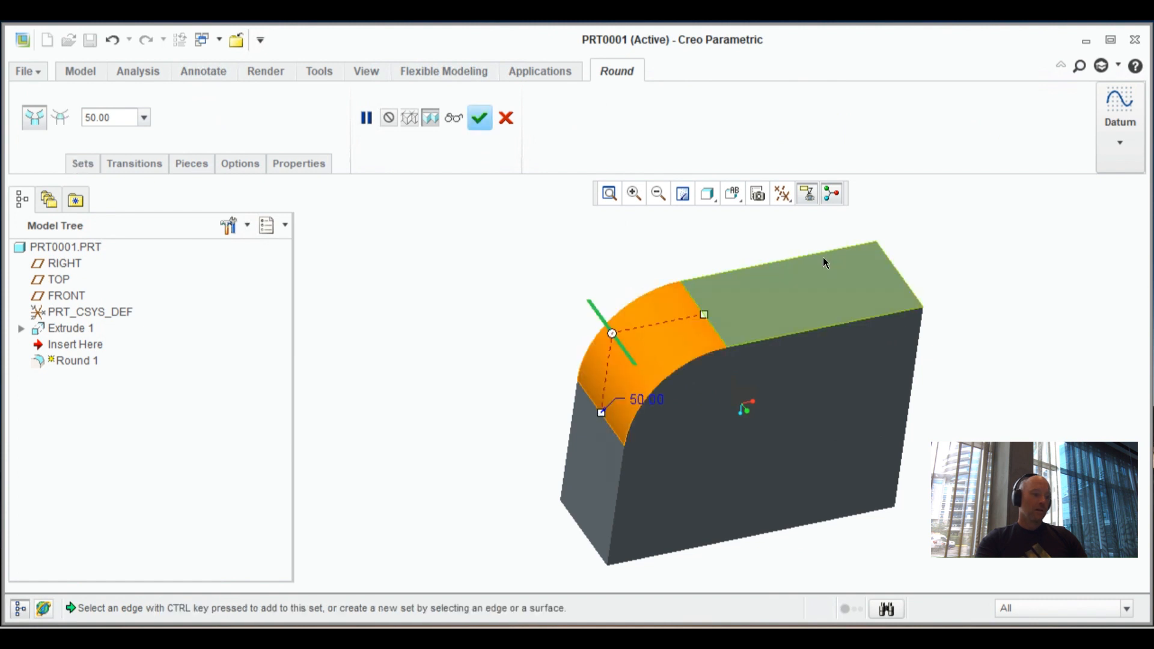
ctrl+click(896, 268)
middle_drag(896, 268, 810, 229)
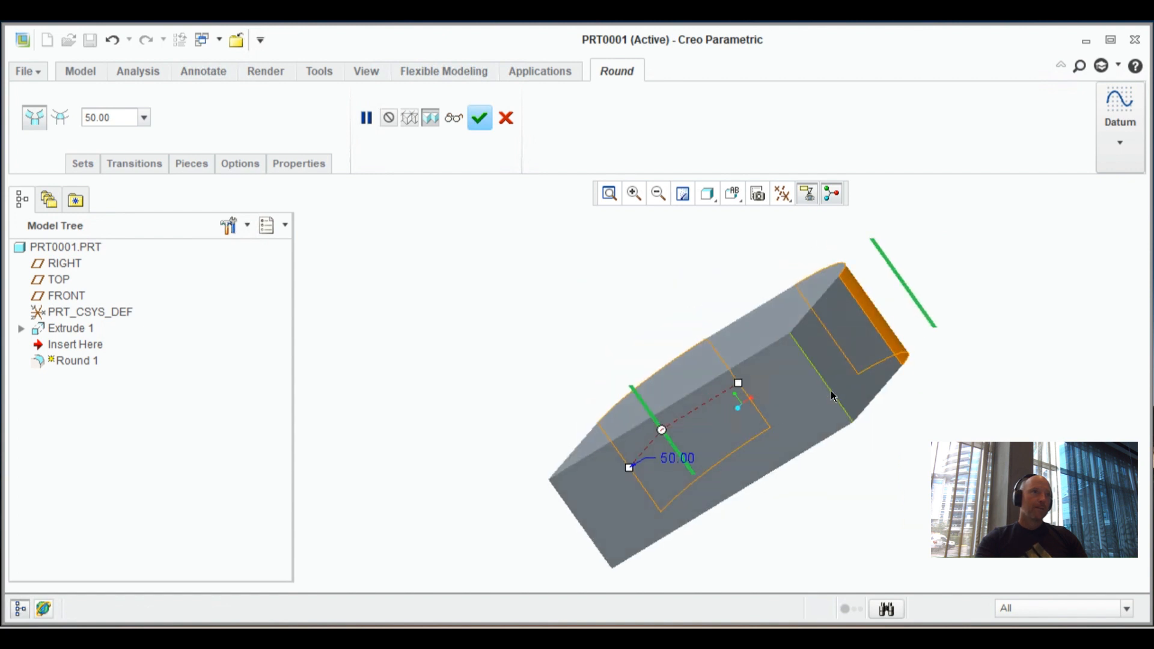
ctrl+click(830, 391)
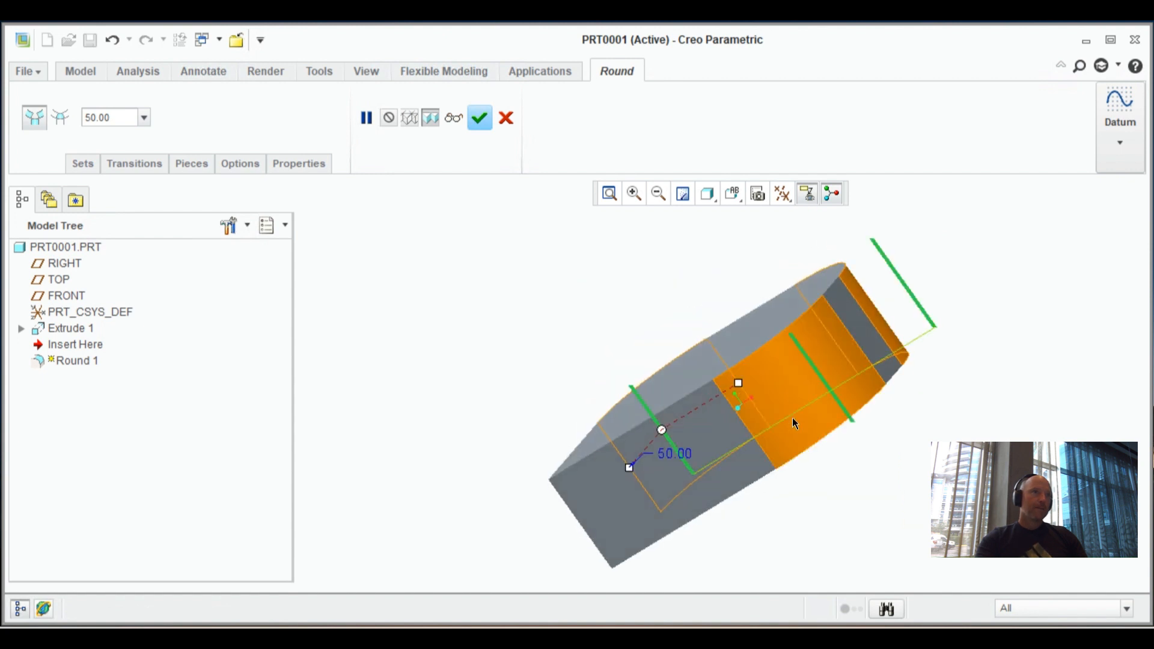
ctrl+click(572, 516)
middle_drag(571, 471, 581, 481)
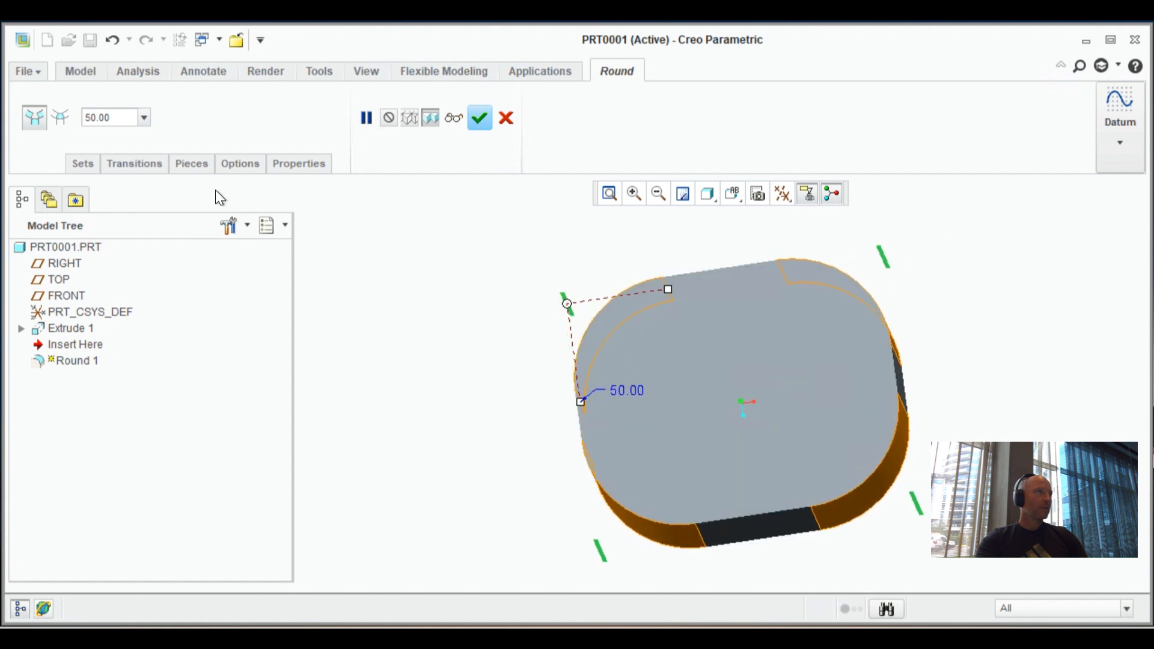
- Set the shared radius of the four-edge set to 20 and accept the round
click(78, 163)
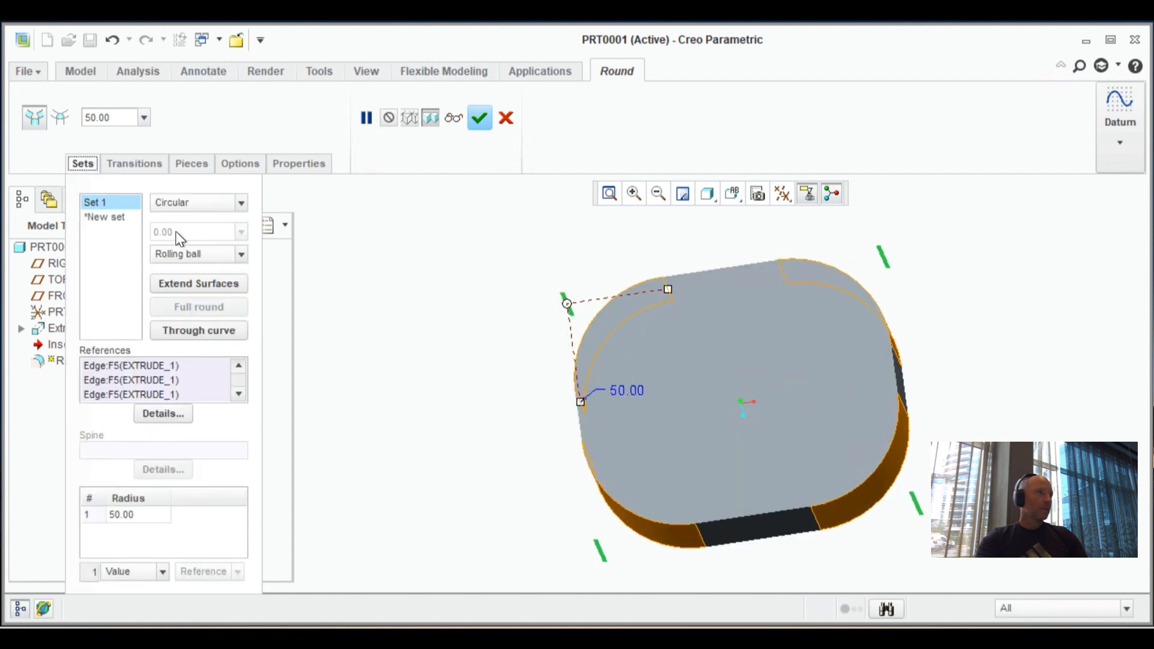
double_click(134, 514)
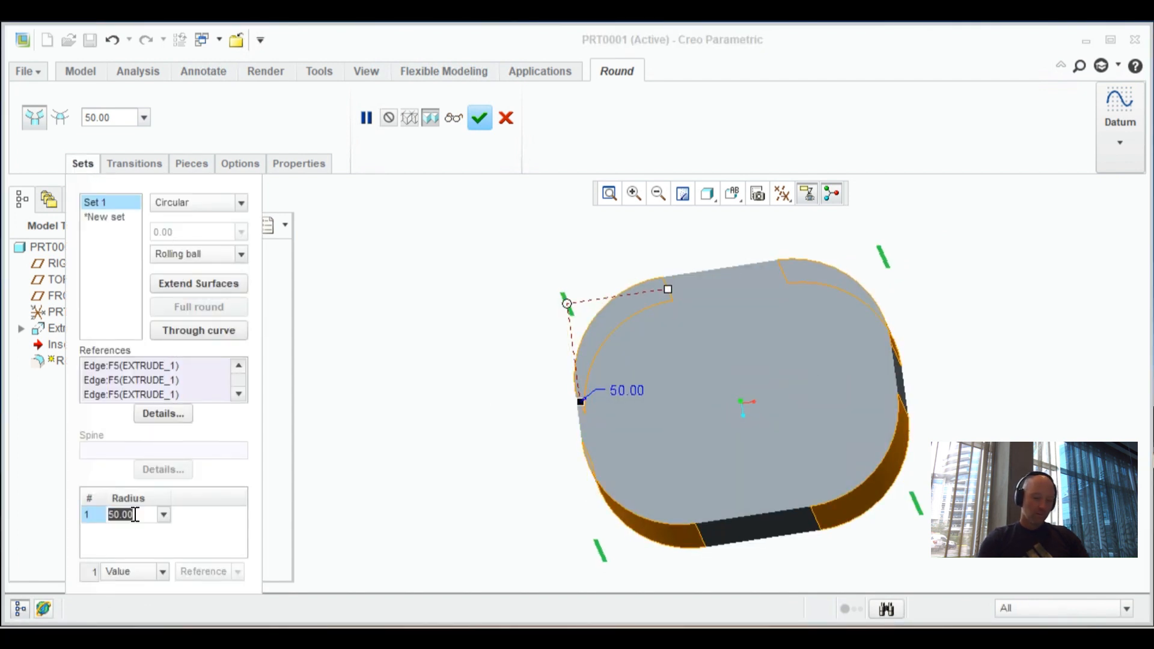
text(20)
key(Return)
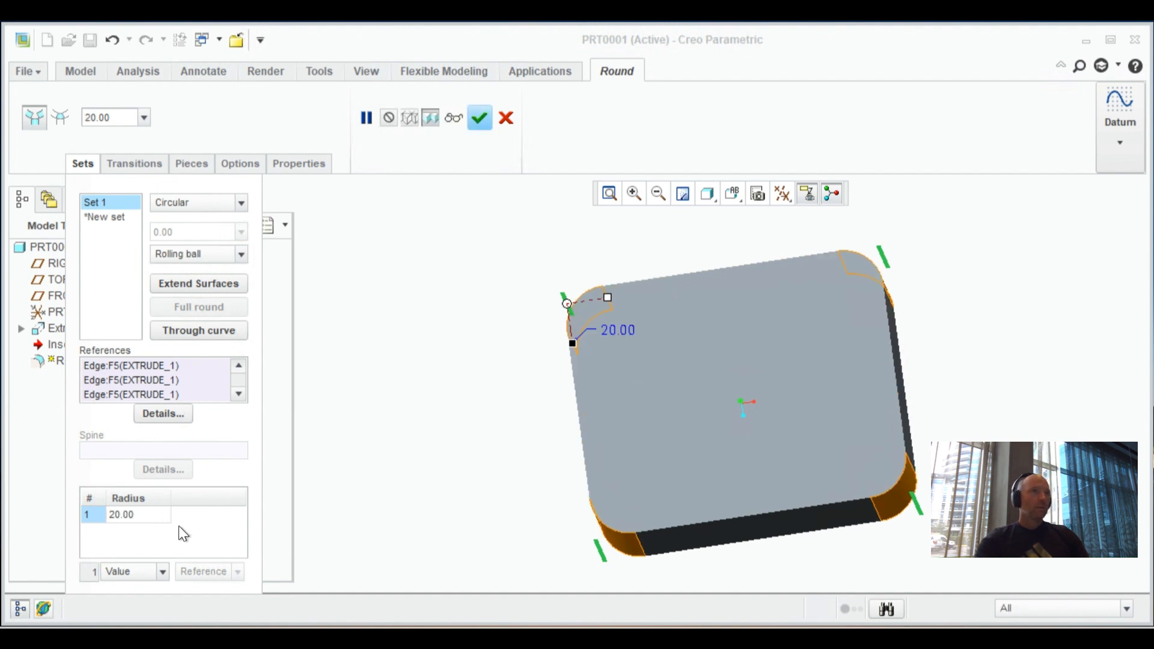
middle_drag(451, 402, 463, 407)
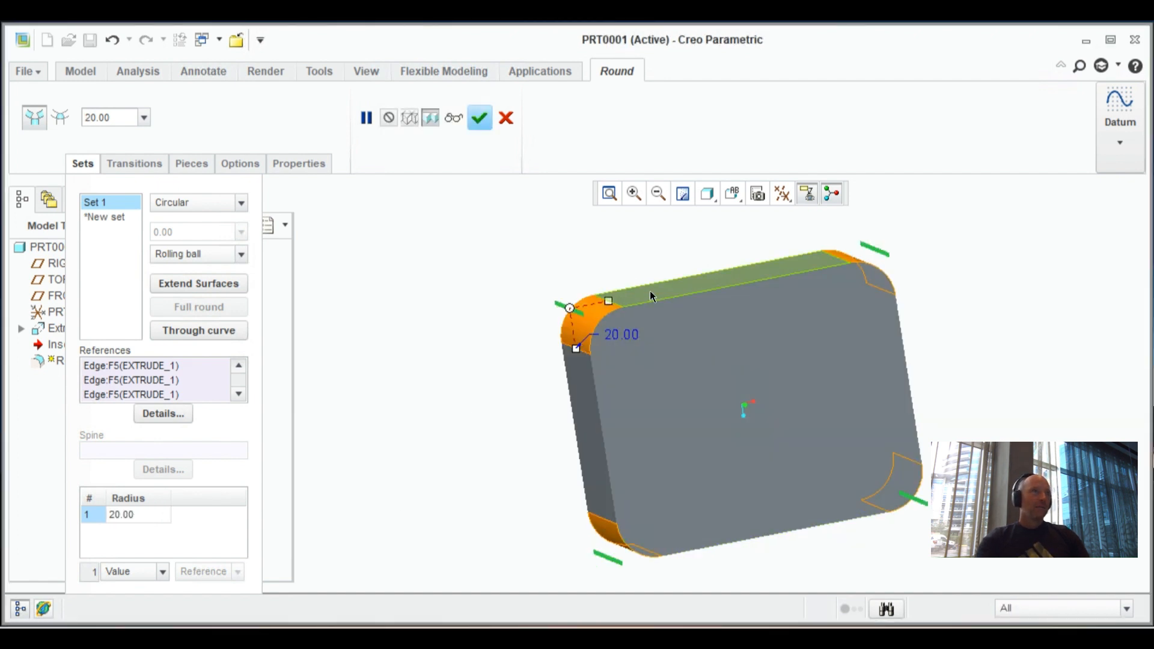
click(479, 118)
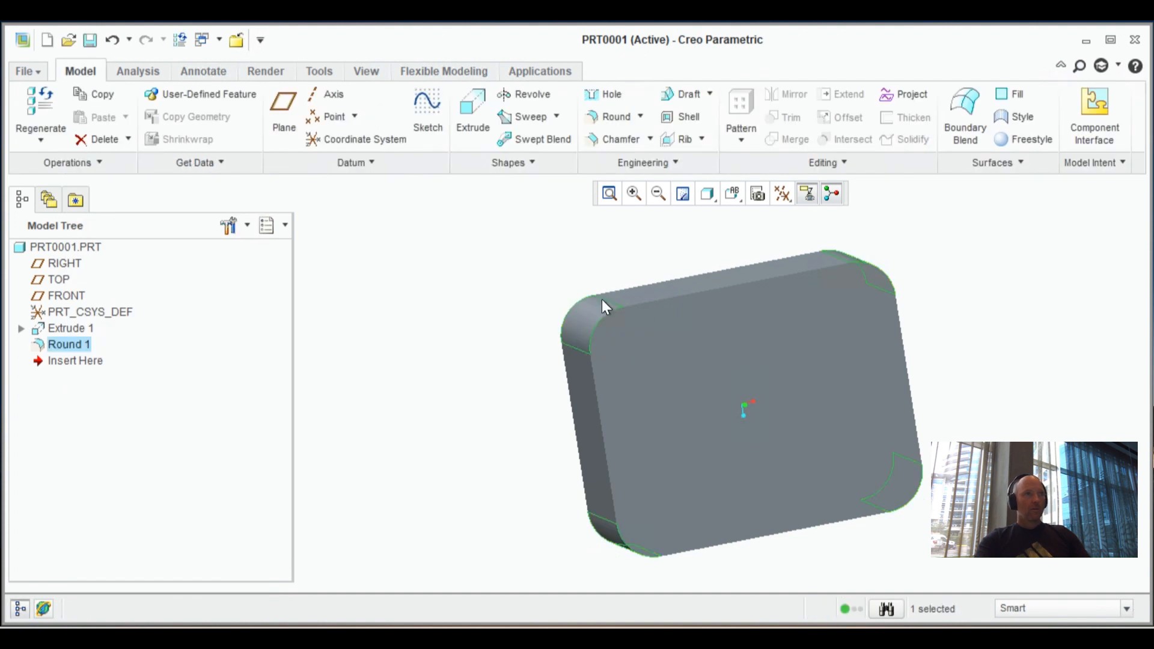
middle_drag(643, 352, 651, 351)
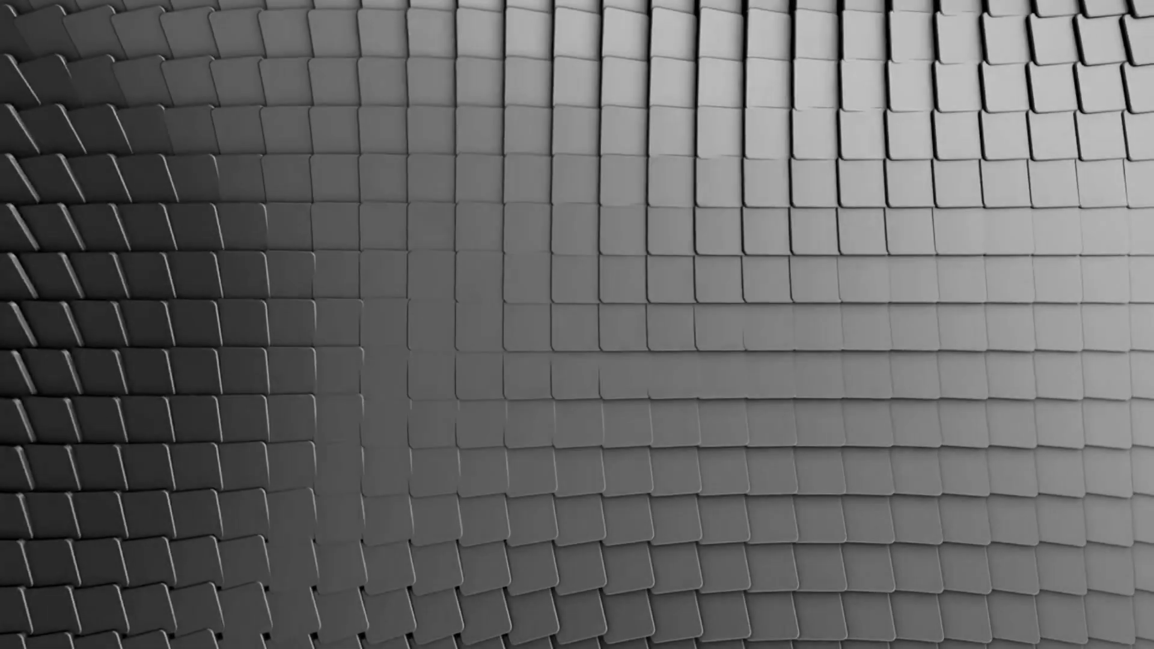